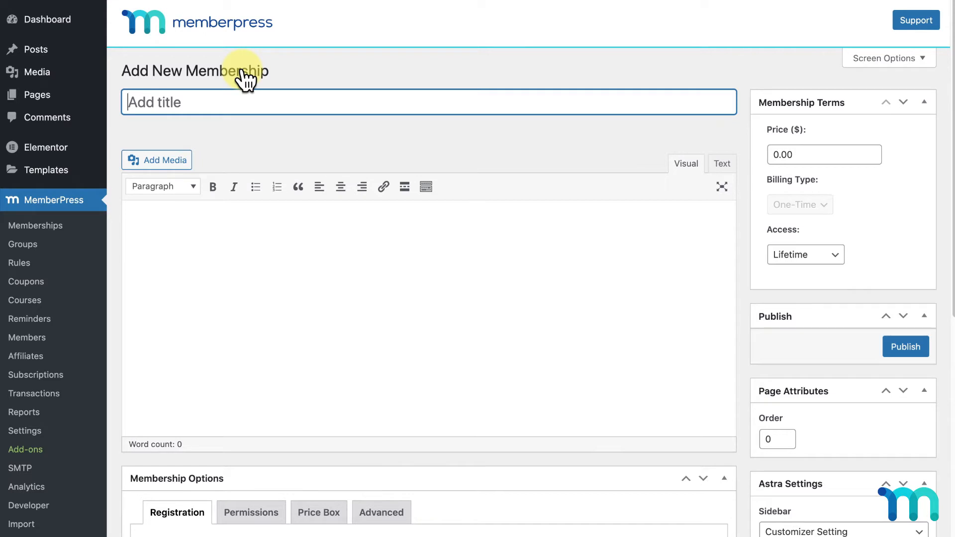
Title the new membership "Lifetime" and set its price to $500 with One-Time billing
{"action": "type", "text": "Lifetime"}
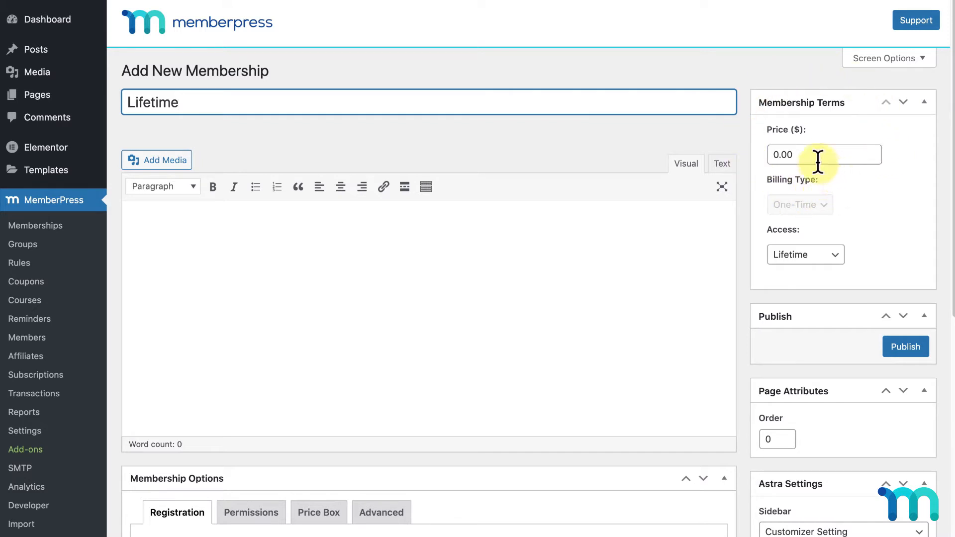
{"action": "left_click_drag", "start_coordinate": [817, 156], "coordinate": [745, 156]}
{"action": "type", "text": "500"}
{"action": "left_click", "coordinate": [888, 194]}
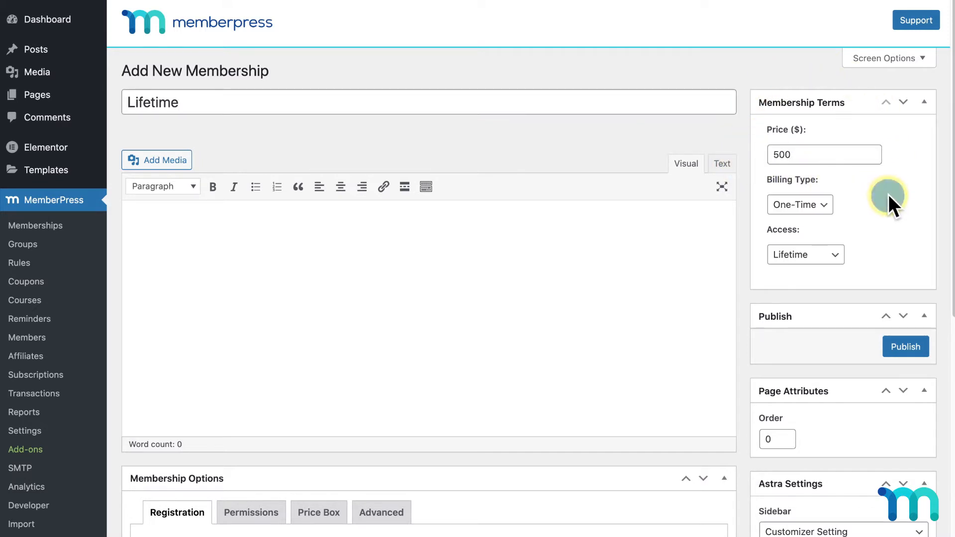
{"action": "left_click", "coordinate": [825, 206]}
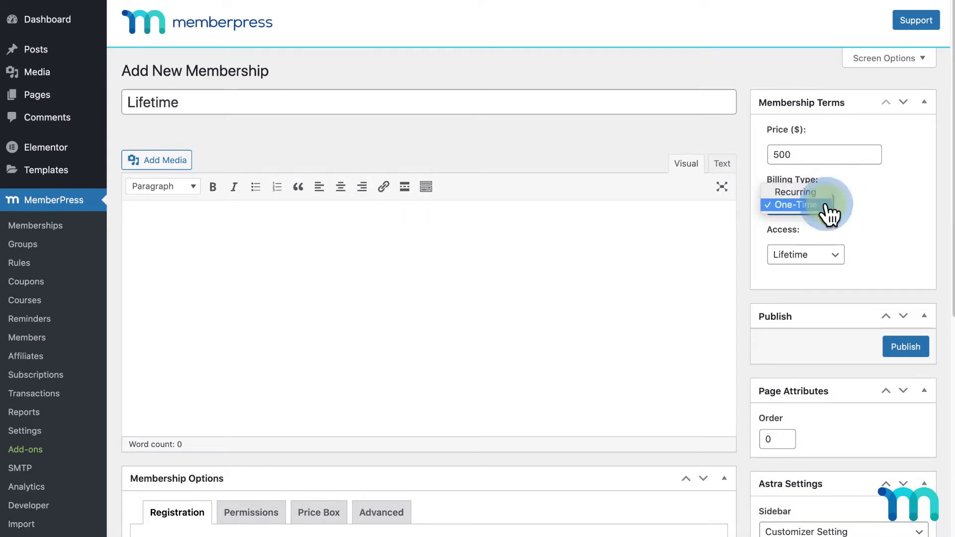
{"action": "left_click", "coordinate": [828, 205]}
Set the membership access to Expire after 1 day and allow early renewals
{"action": "left_click", "coordinate": [841, 256]}
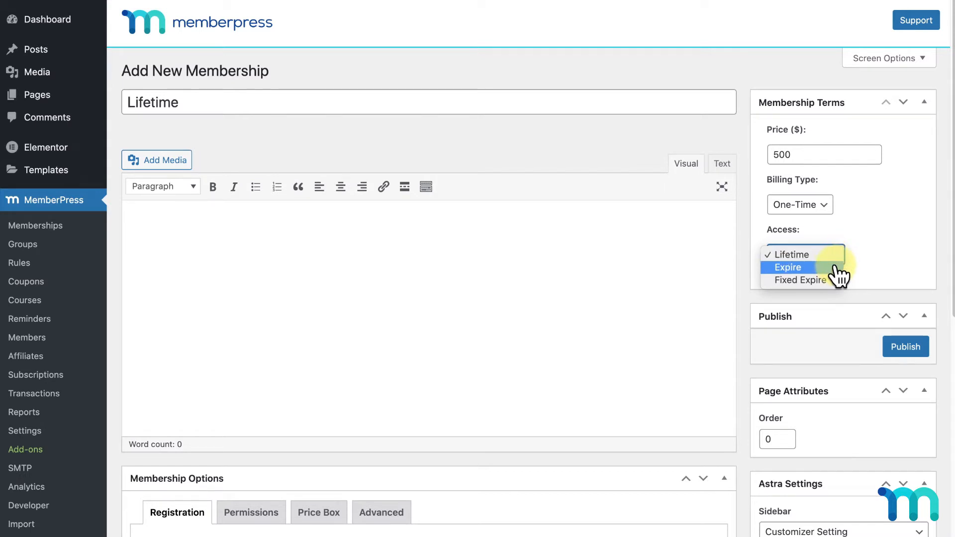
{"action": "left_click", "coordinate": [837, 268]}
{"action": "scroll", "coordinate": [836, 264], "scroll_direction": "down", "scroll_amount": 1}
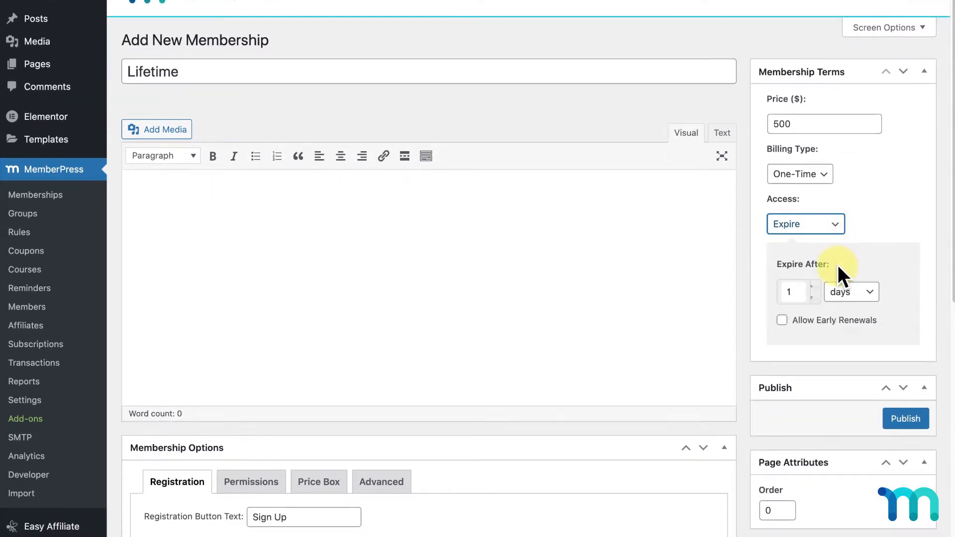
{"action": "left_click", "coordinate": [869, 297]}
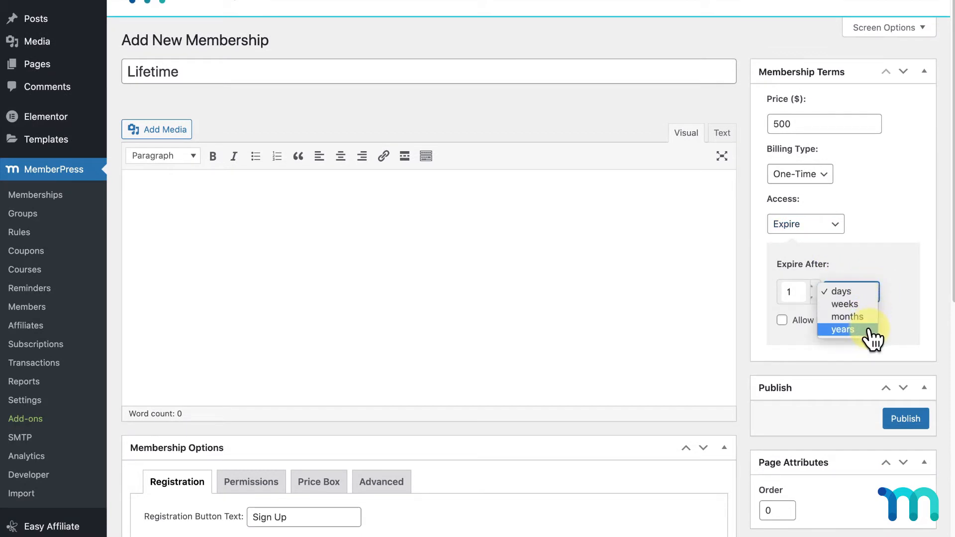
{"action": "left_click", "coordinate": [860, 293]}
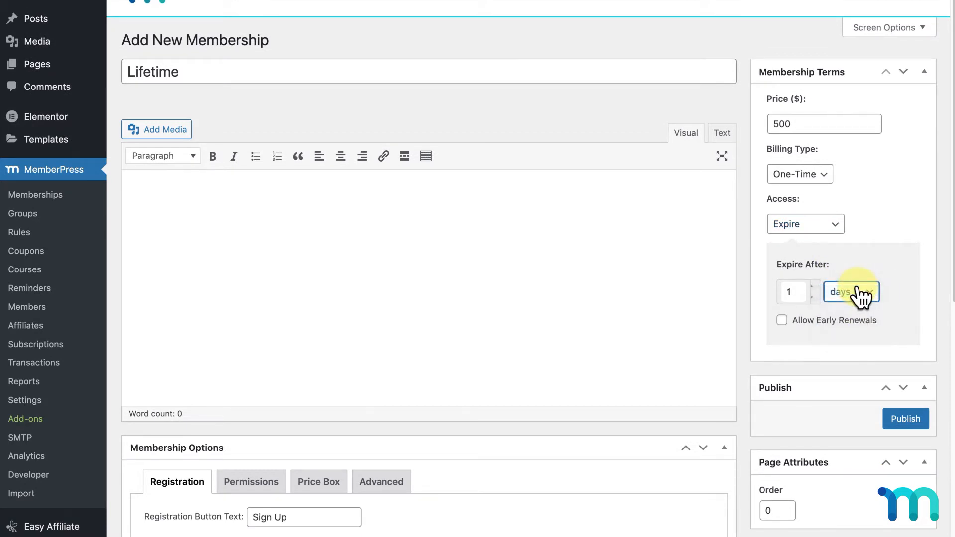
{"action": "left_click", "coordinate": [782, 320]}
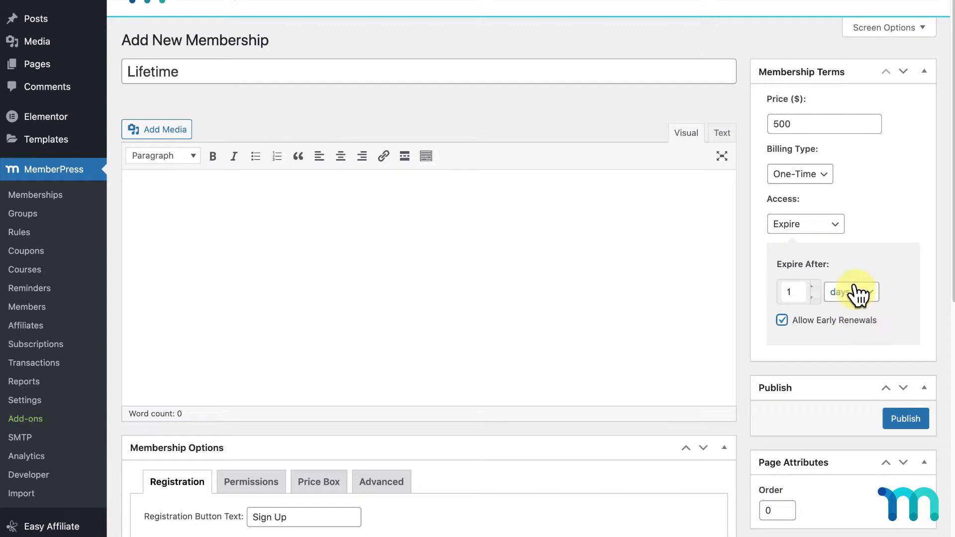
Switch the membership access to Fixed Expire on 2021-10-05 and allow early annual renewals
{"action": "left_click", "coordinate": [836, 224]}
{"action": "left_click", "coordinate": [834, 236]}
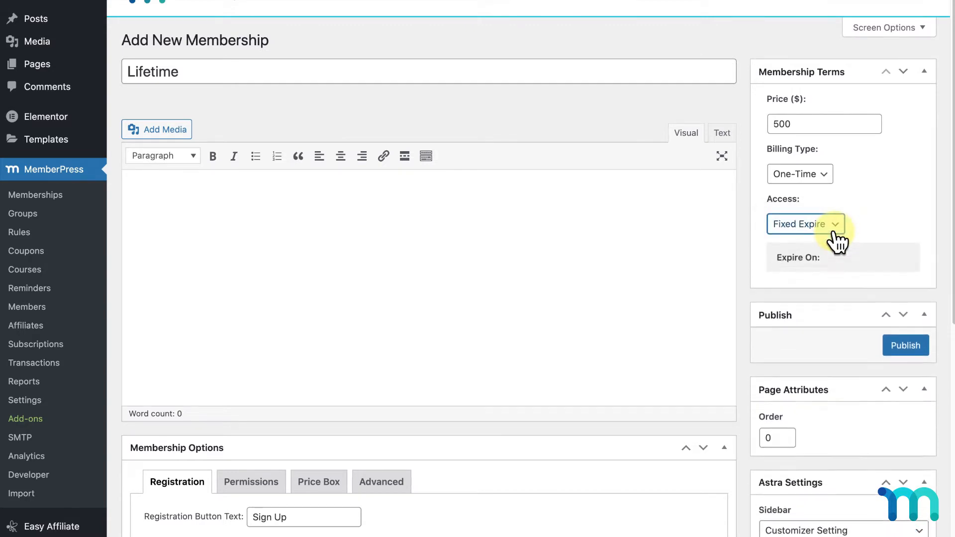
{"action": "left_click", "coordinate": [855, 282]}
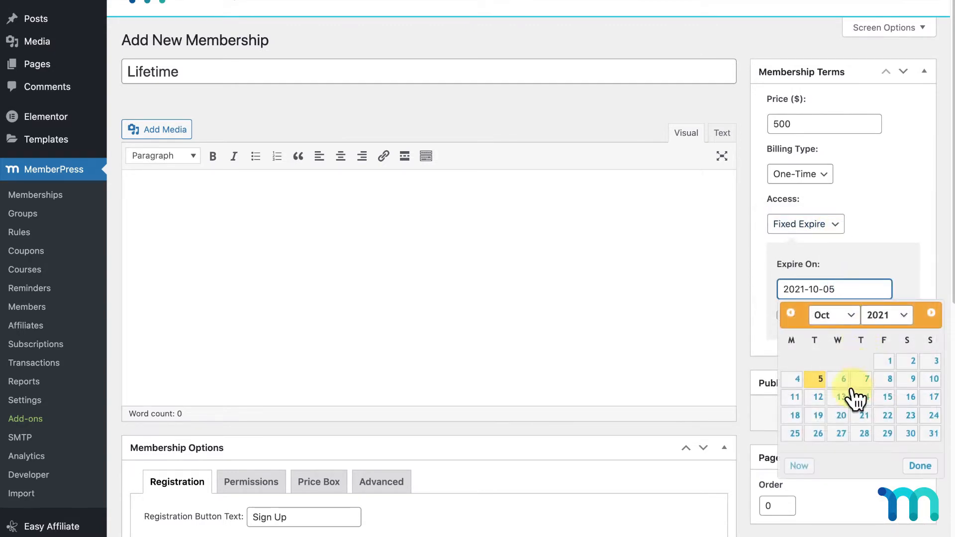
{"action": "left_click", "coordinate": [893, 230]}
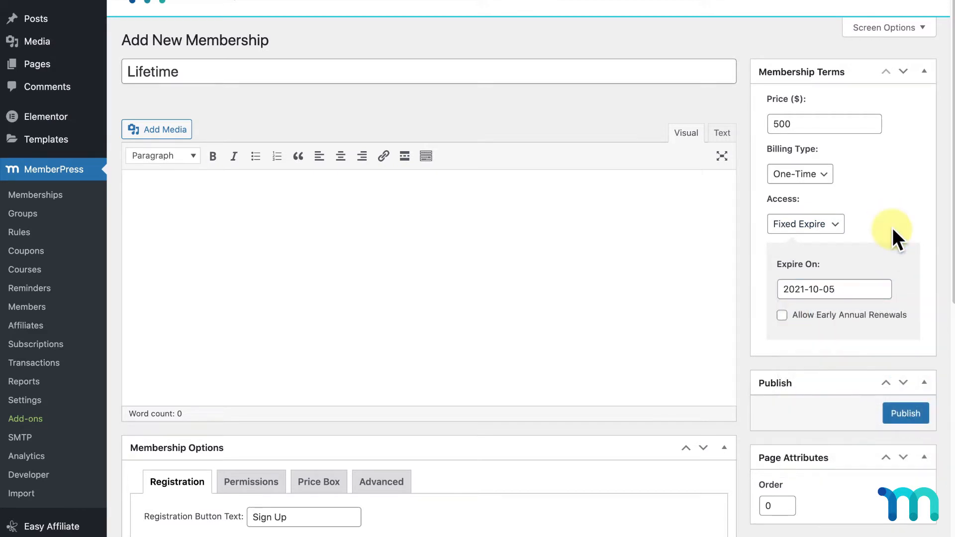
{"action": "left_click", "coordinate": [781, 317]}
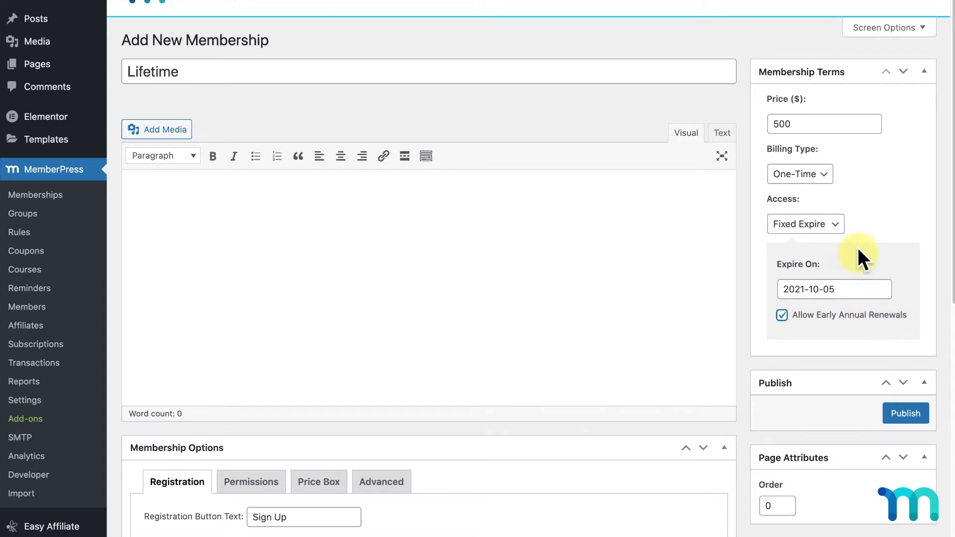
Change the billing type to Recurring with a custom interval of 3 weeks
{"action": "left_click", "coordinate": [820, 174]}
{"action": "left_click", "coordinate": [823, 163]}
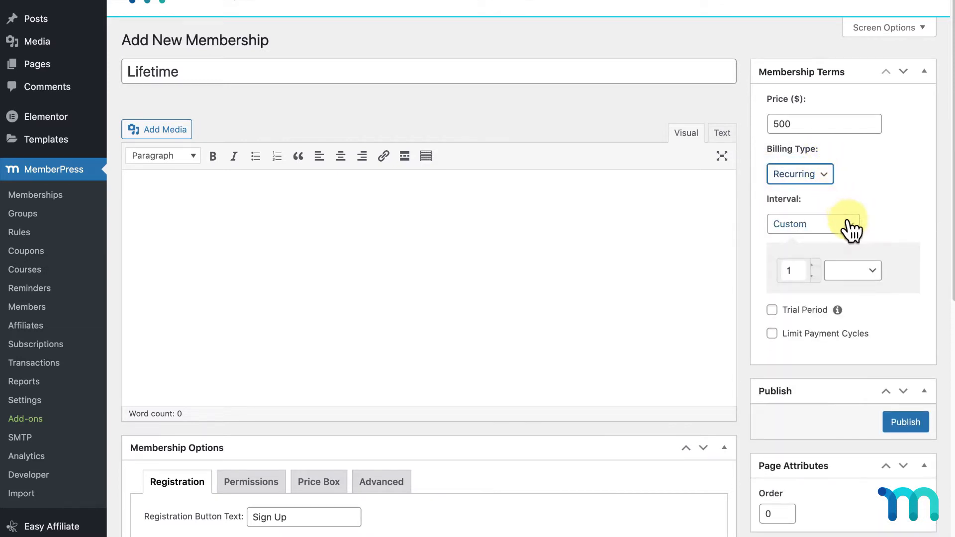
{"action": "left_click", "coordinate": [852, 229]}
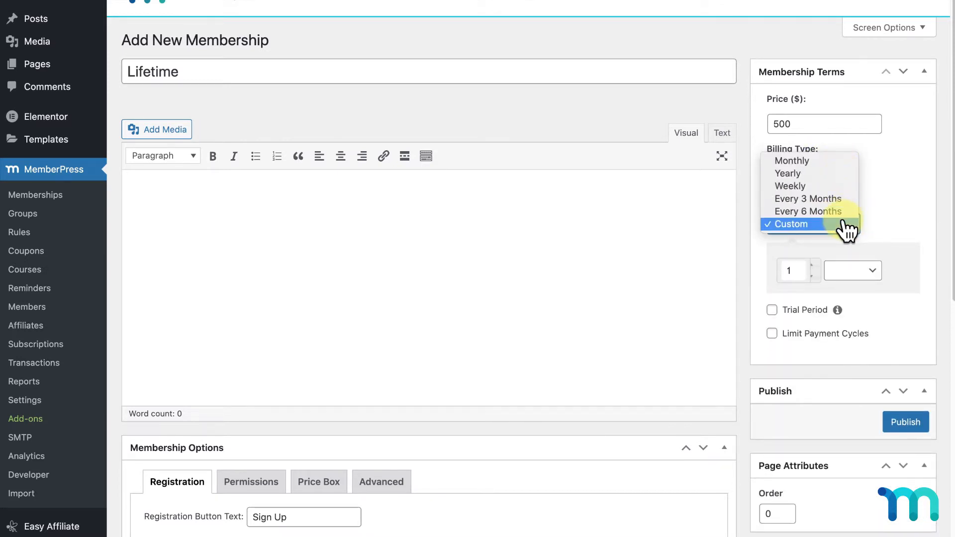
{"action": "left_click", "coordinate": [847, 230]}
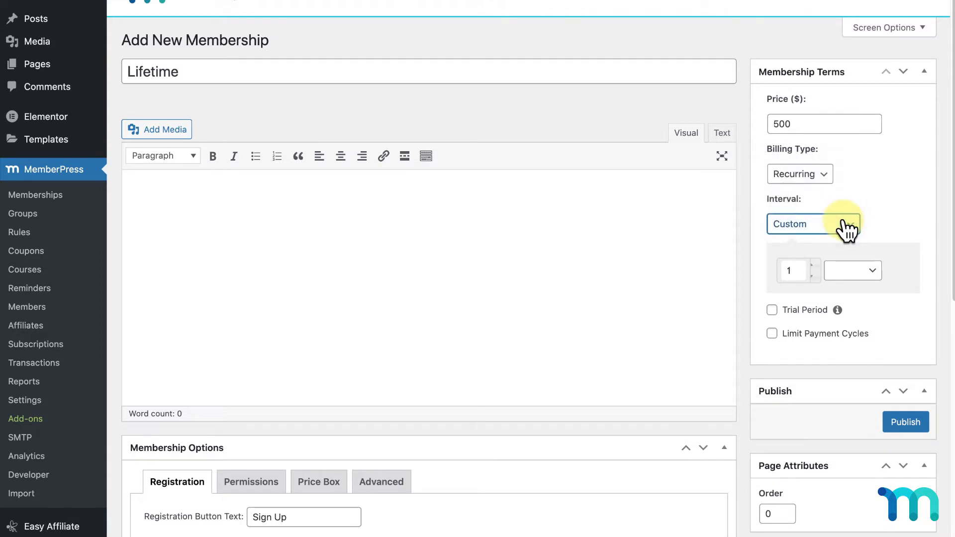
{"action": "left_click", "coordinate": [874, 274]}
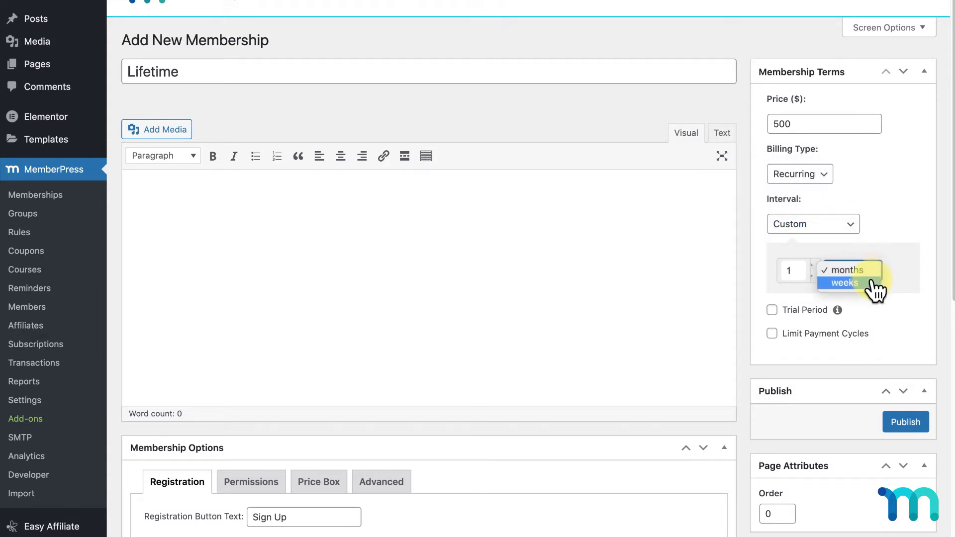
{"action": "left_click", "coordinate": [846, 282]}
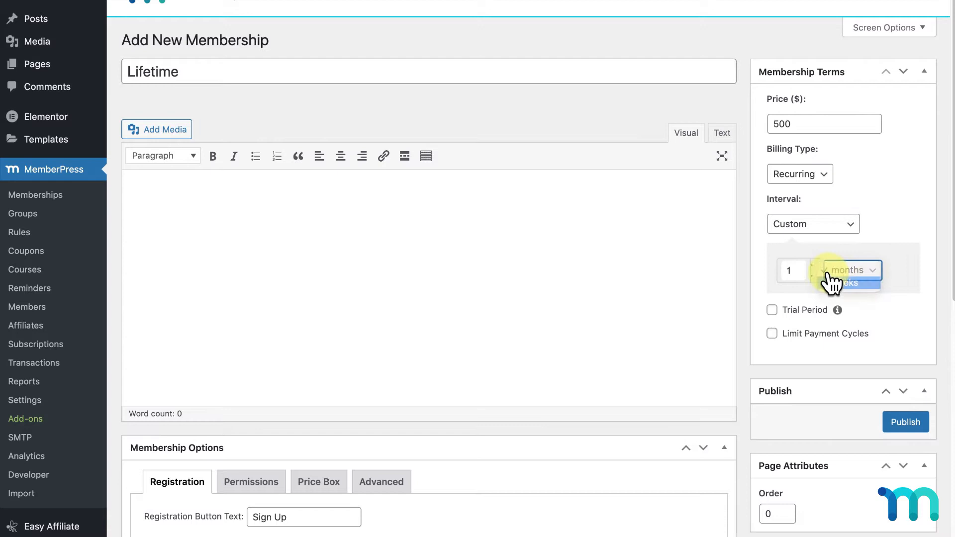
{"action": "double_click", "coordinate": [798, 270]}
{"action": "type", "text": "3"}
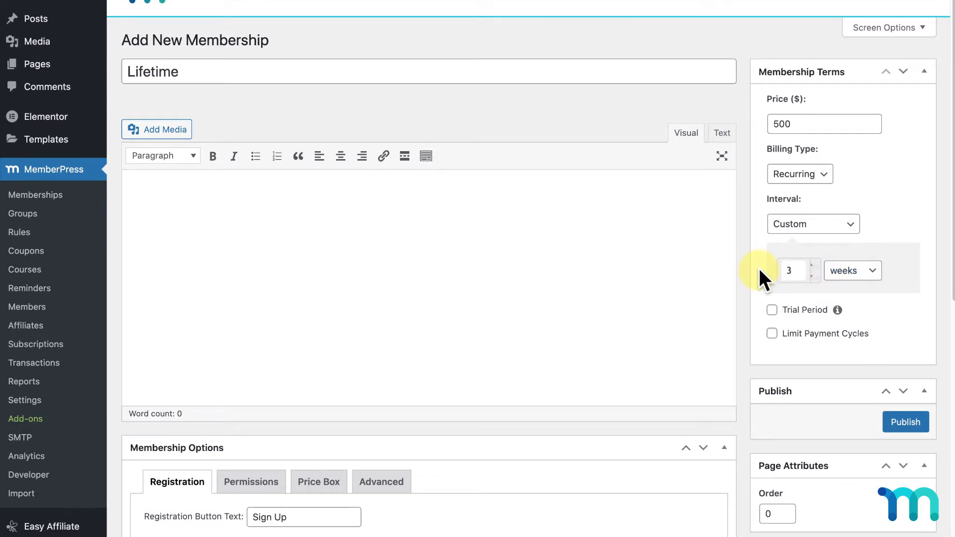
Enable a trial period with a duration of 30 days and a trial amount of $9.99
{"action": "left_click", "coordinate": [772, 310]}
{"action": "scroll", "coordinate": [773, 310], "scroll_direction": "down", "scroll_amount": 5}
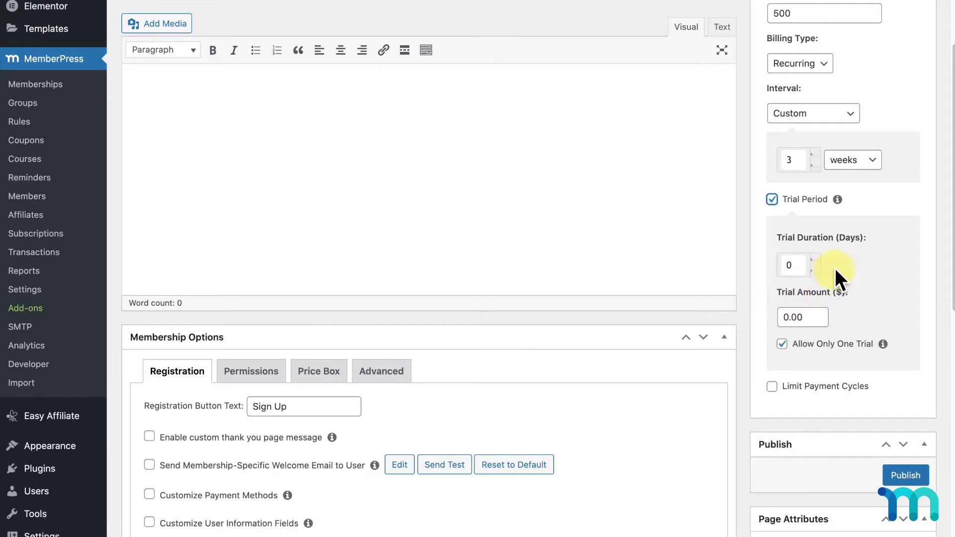
{"action": "left_click", "coordinate": [815, 257]}
{"action": "left_click", "coordinate": [816, 257]}
{"action": "left_click", "coordinate": [815, 257]}
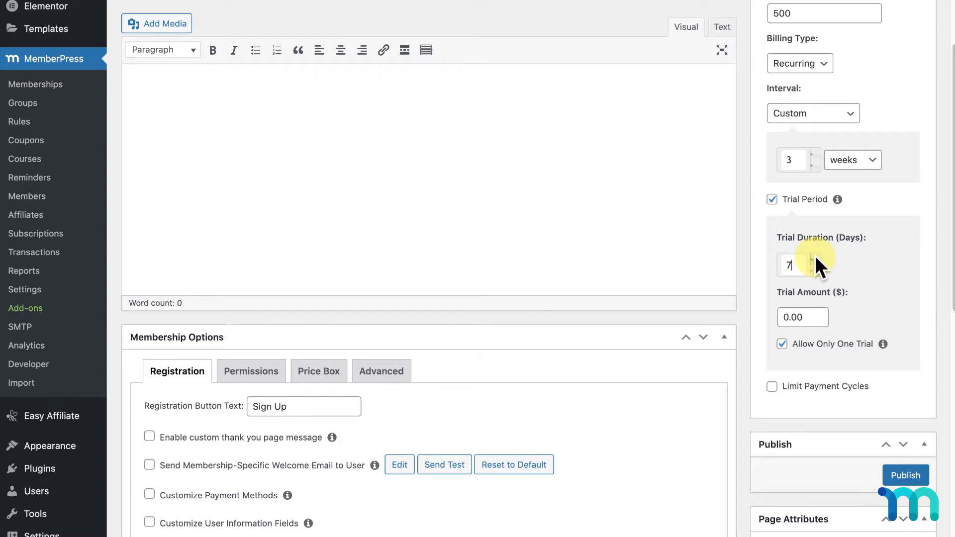
{"action": "key", "text": "BackSpace"}
{"action": "type", "text": "30"}
{"action": "left_click_drag", "start_coordinate": [820, 318], "coordinate": [766, 324]}
{"action": "type", "text": "9.99"}
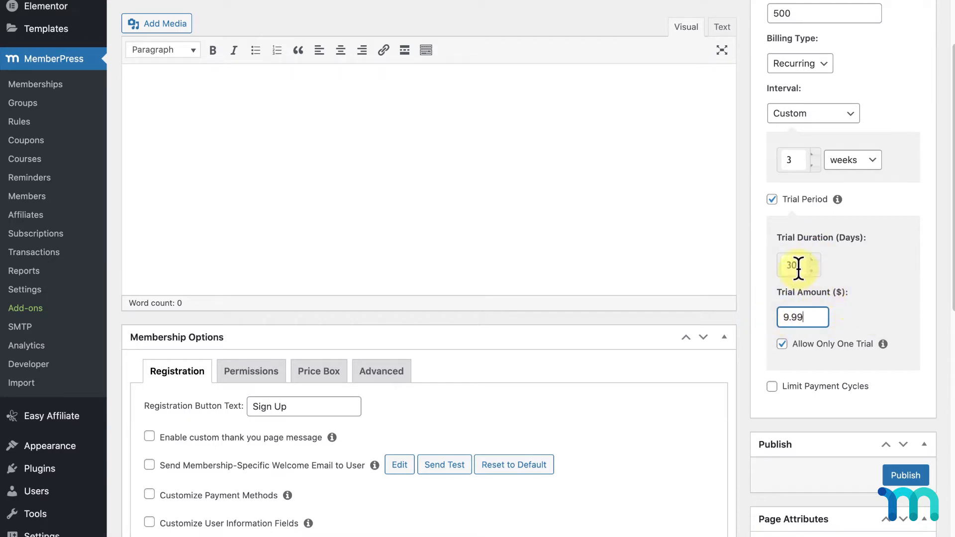
Set the trial duration to 365 days, with Allow Only One Trial enabled
{"action": "left_click_drag", "start_coordinate": [795, 265], "coordinate": [769, 271]}
{"action": "type", "text": "14"}
{"action": "type", "text": "30"}
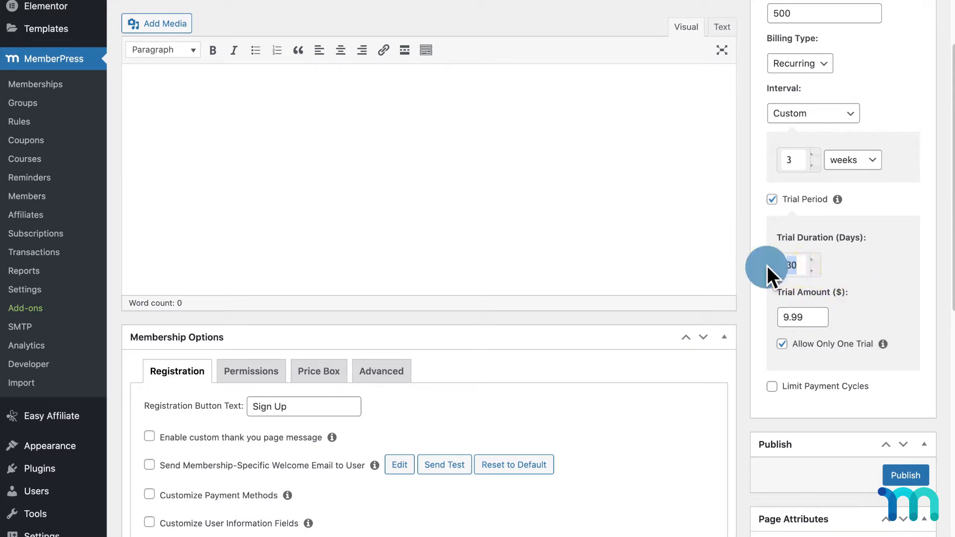
{"action": "type", "text": "3"}
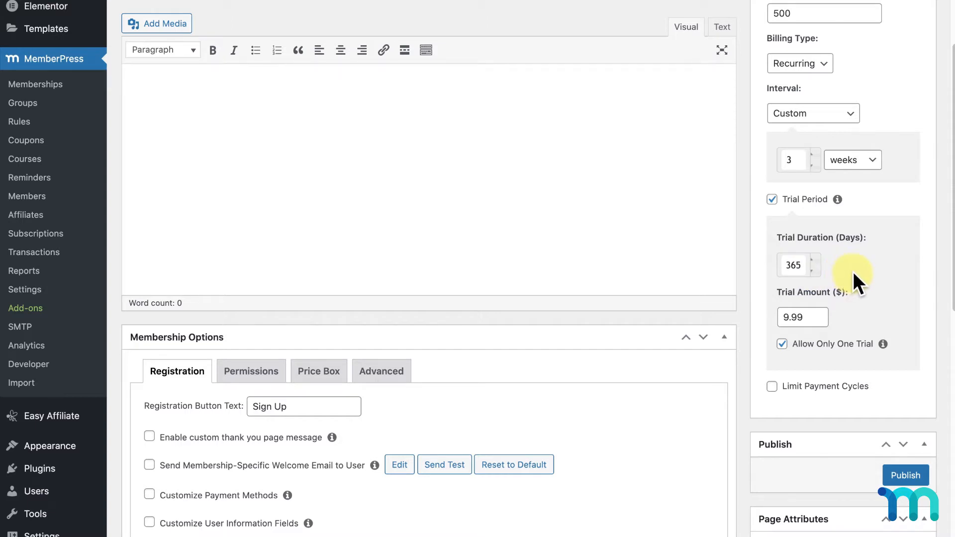
{"action": "type", "text": "65"}
{"action": "scroll", "coordinate": [852, 272], "scroll_direction": "down", "scroll_amount": 2}
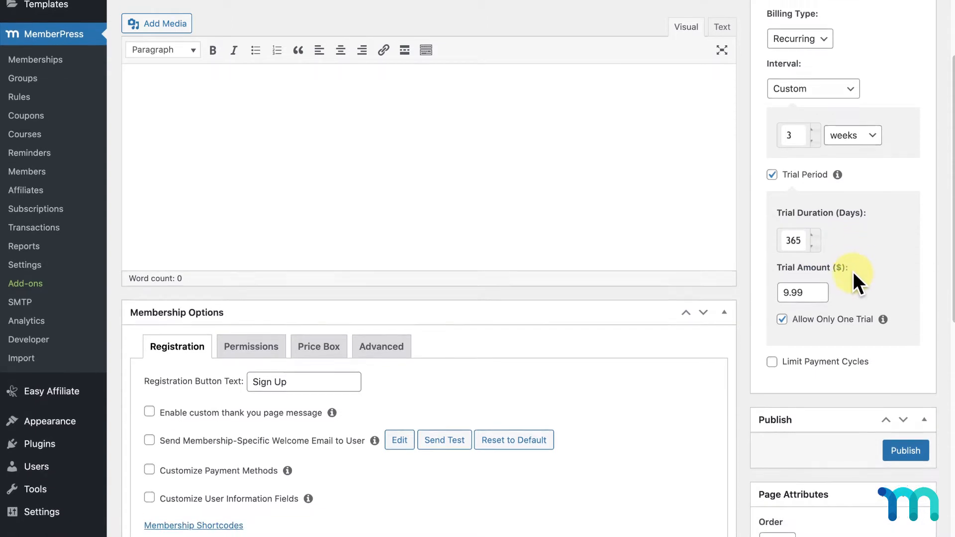
{"action": "left_click", "coordinate": [781, 313]}
{"action": "left_click", "coordinate": [783, 313]}
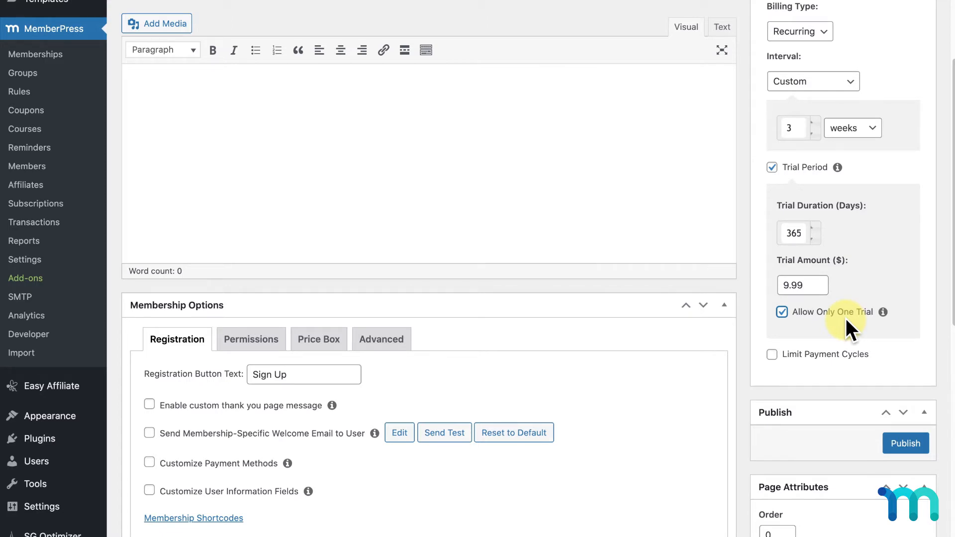
Limit the payment cycles of the recurring membership to a maximum of 4 payments
{"action": "scroll", "coordinate": [816, 318], "scroll_direction": "down", "scroll_amount": 1}
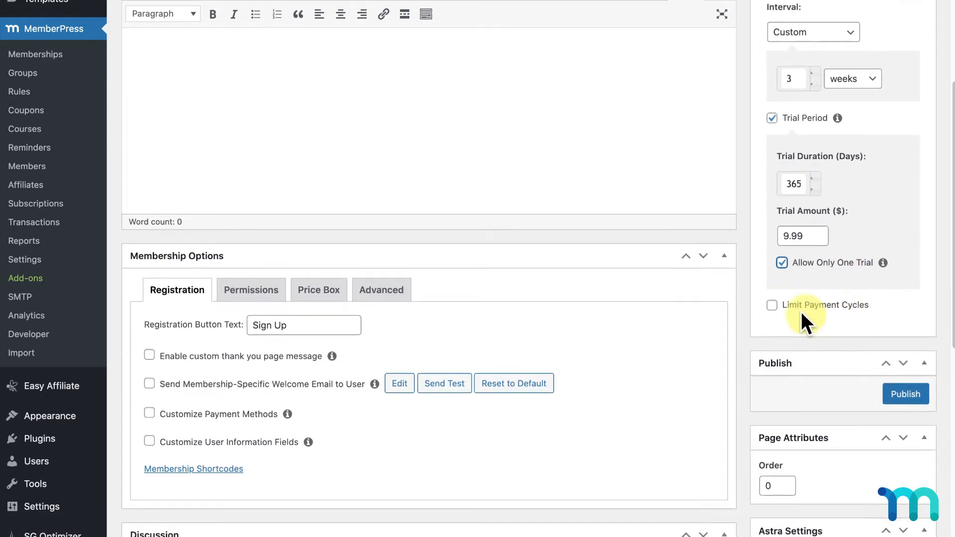
{"action": "left_click", "coordinate": [772, 306]}
{"action": "scroll", "coordinate": [776, 314], "scroll_direction": "down", "scroll_amount": 2}
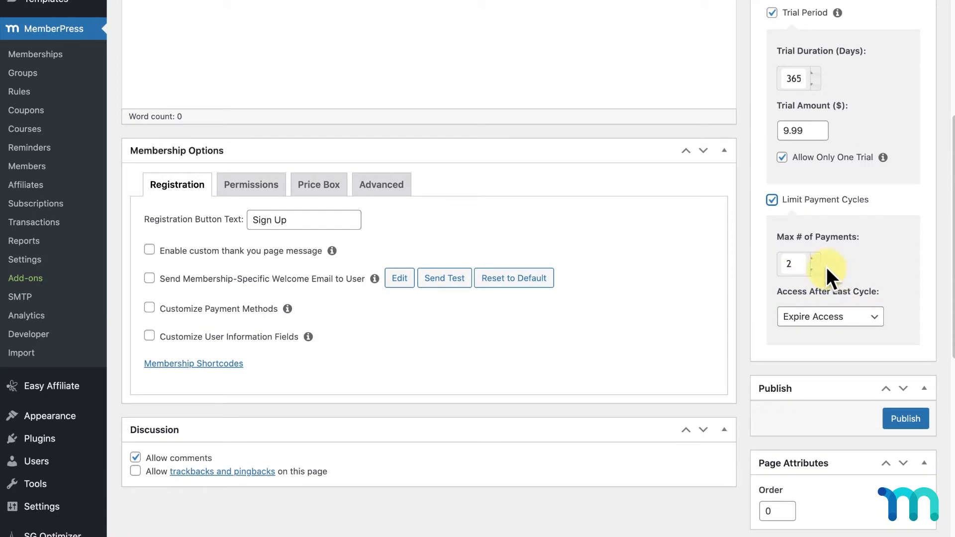
{"action": "double_click", "coordinate": [817, 258]}
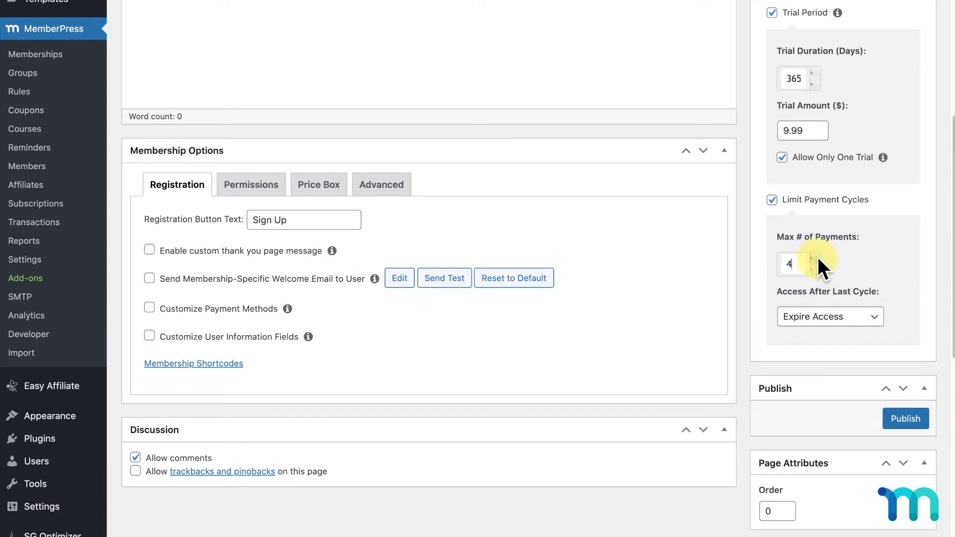
Set the access after the last payment cycle to Expire Access After 1 day
{"action": "left_click", "coordinate": [872, 317]}
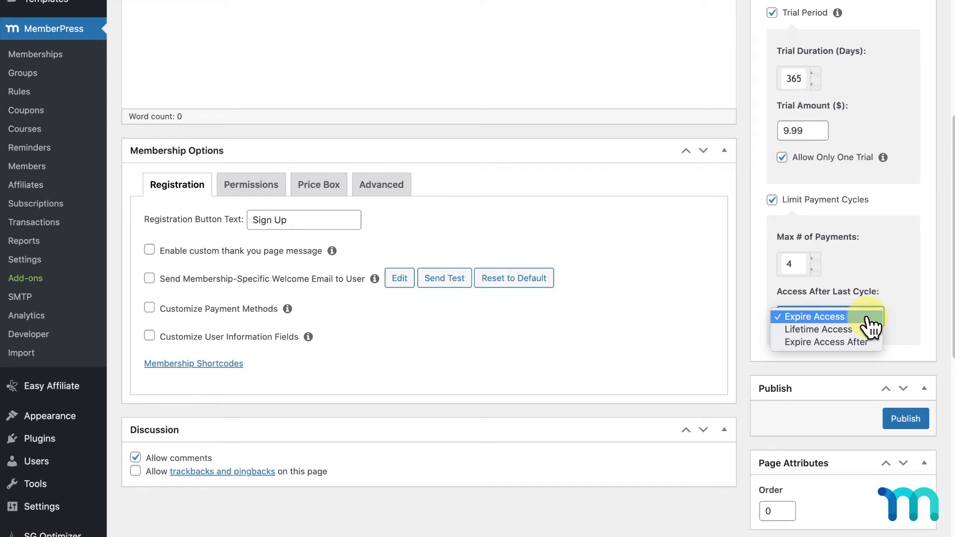
{"action": "left_click", "coordinate": [868, 319]}
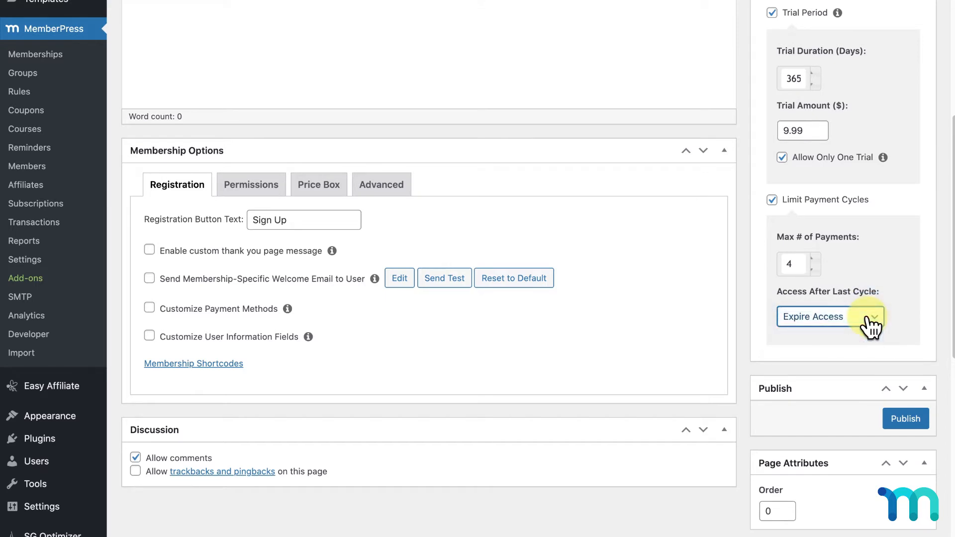
{"action": "left_click", "coordinate": [871, 325]}
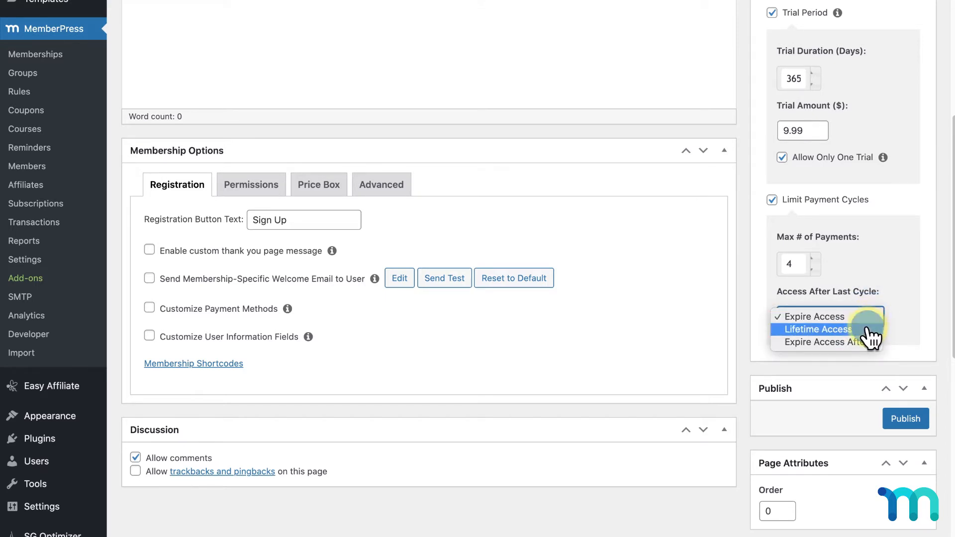
{"action": "left_click", "coordinate": [871, 330]}
{"action": "left_click", "coordinate": [871, 323]}
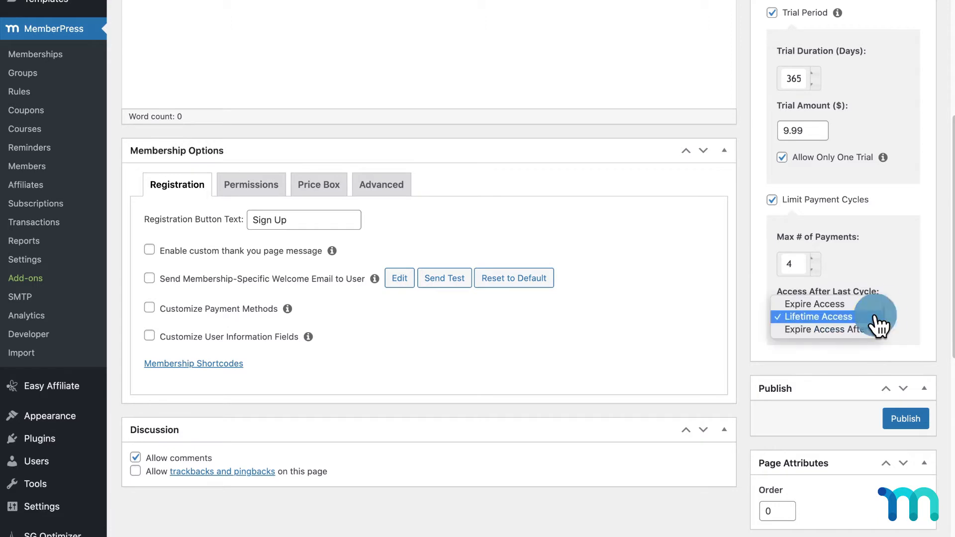
{"action": "left_click", "coordinate": [873, 330]}
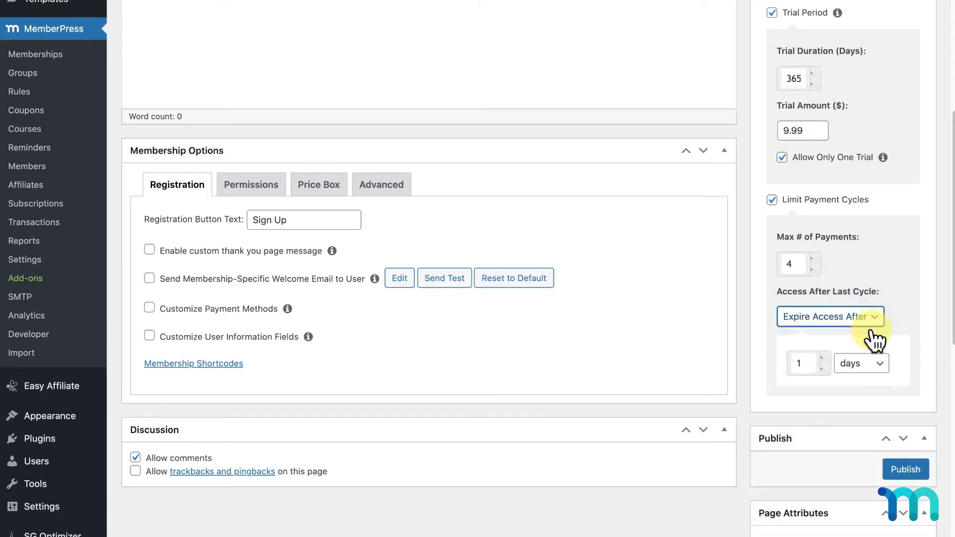
{"action": "scroll", "coordinate": [874, 340], "scroll_direction": "down", "scroll_amount": 1}
{"action": "left_click", "coordinate": [876, 343]}
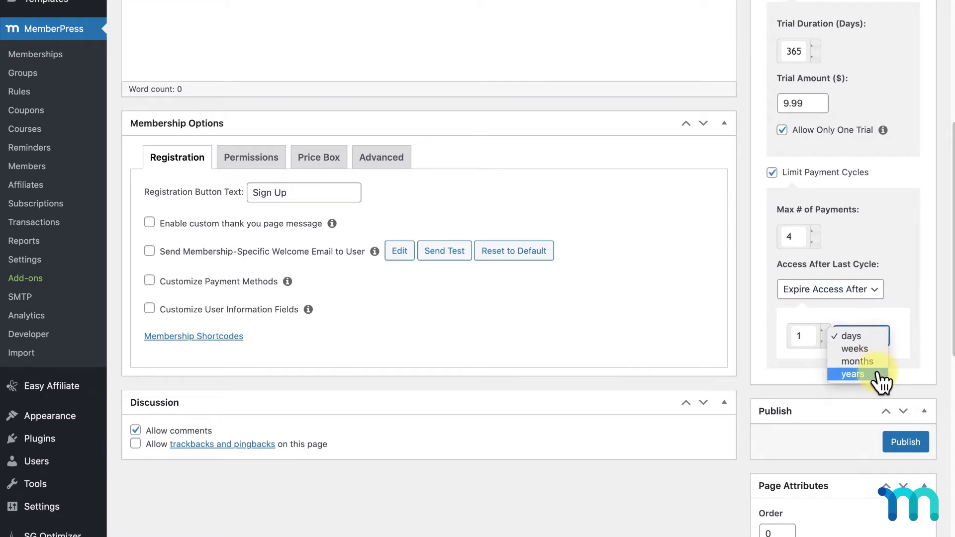
{"action": "left_click", "coordinate": [877, 336]}
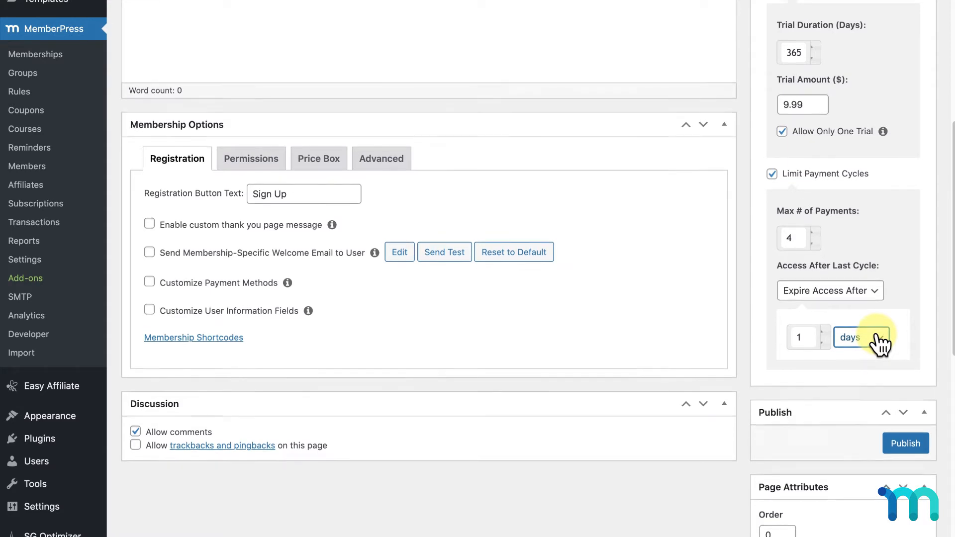
Change the membership's billing type to One-Time and its access to Lifetime
{"action": "scroll", "coordinate": [877, 337], "scroll_direction": "up", "scroll_amount": 7}
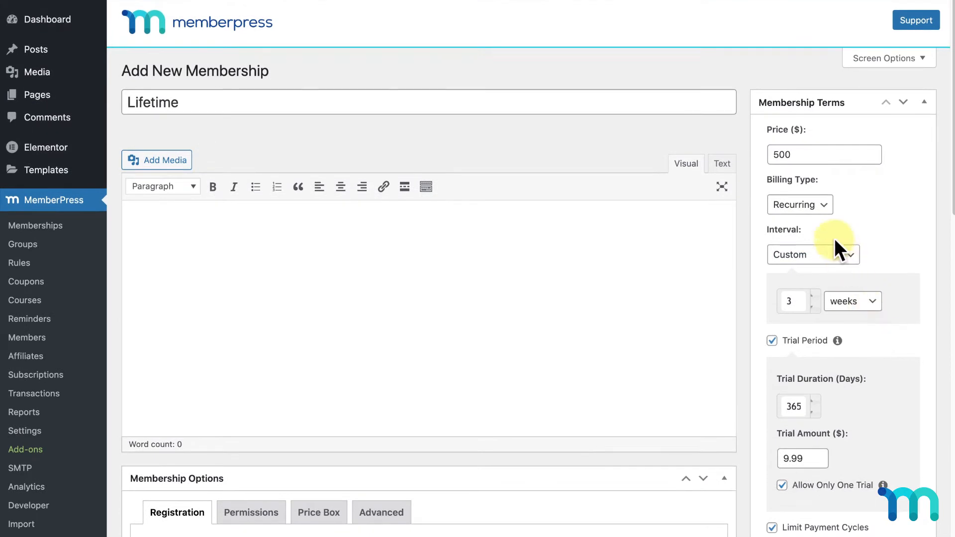
{"action": "left_click", "coordinate": [823, 211]}
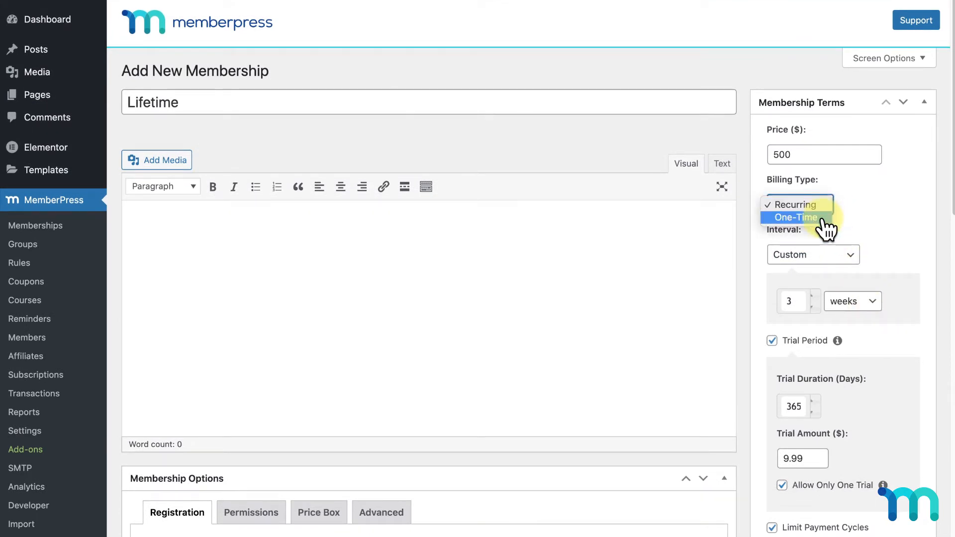
{"action": "left_click", "coordinate": [823, 217]}
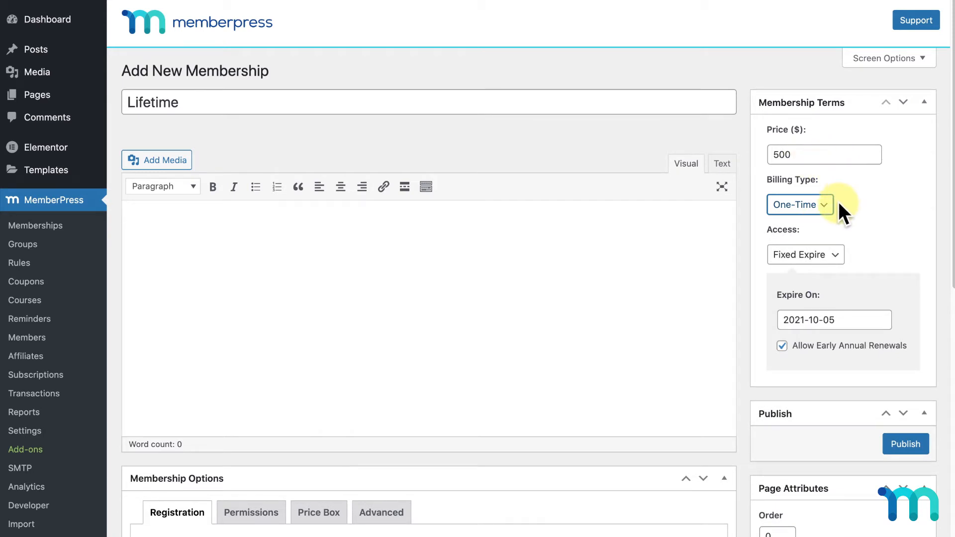
{"action": "left_click", "coordinate": [840, 259]}
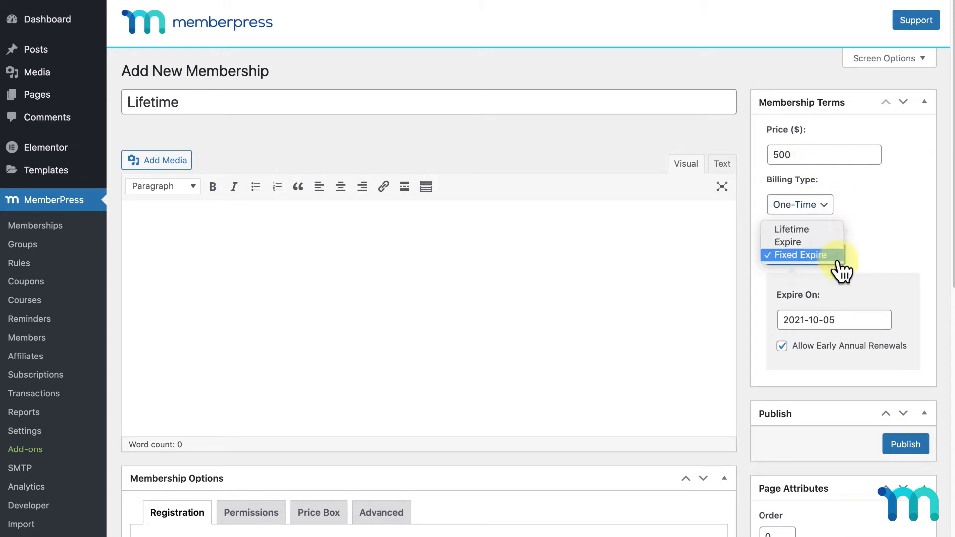
{"action": "left_click", "coordinate": [827, 230]}
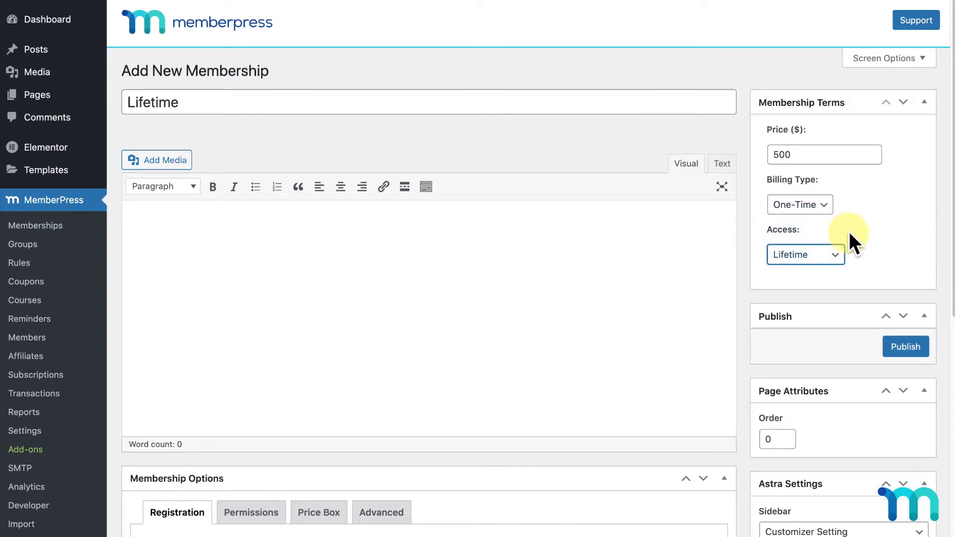
Change the registration button text in the membership options to "Buy Now"
{"action": "scroll", "coordinate": [848, 230], "scroll_direction": "down", "scroll_amount": 6}
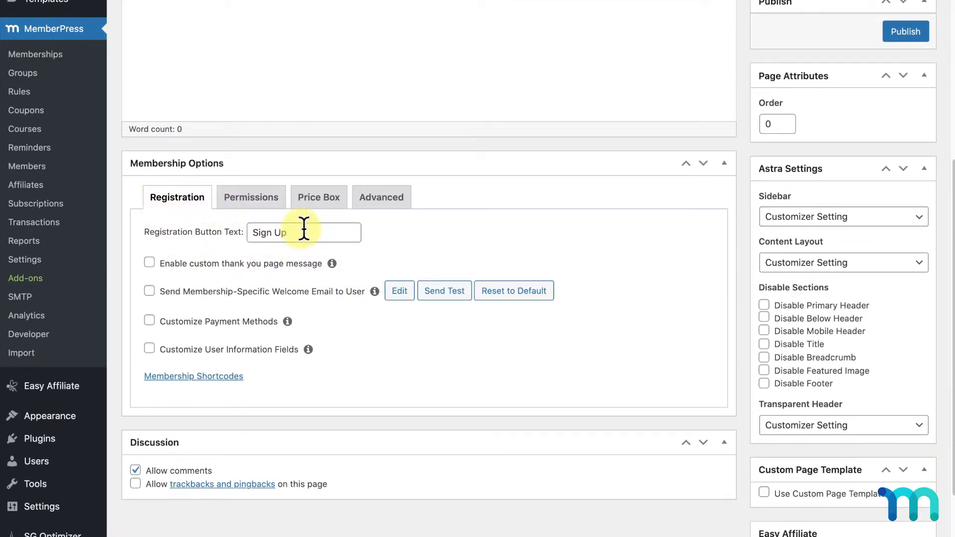
{"action": "left_click_drag", "start_coordinate": [311, 235], "coordinate": [236, 232]}
{"action": "type", "text": "Buy Now"}
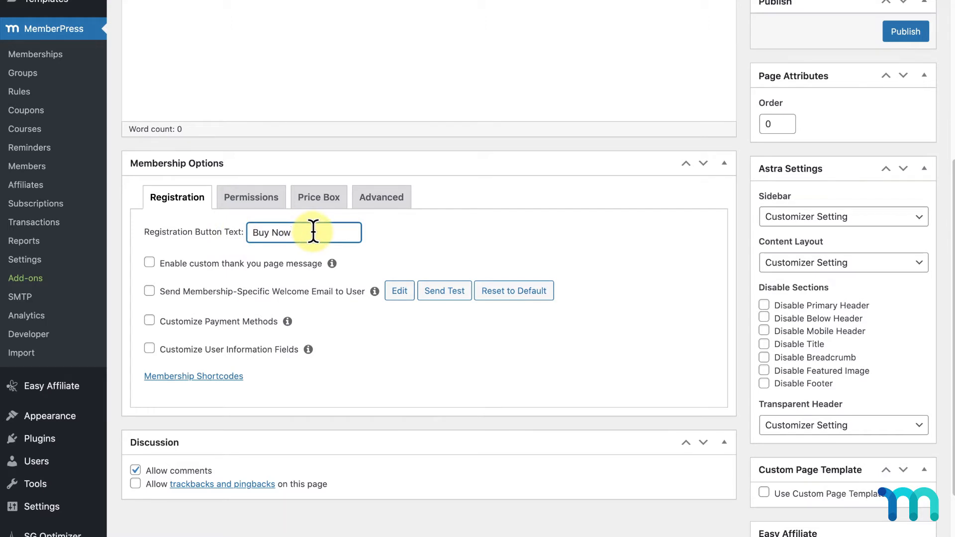
Try out the custom thank you page message option, checking the MemberPress Pages settings in a new tab, and disable it again
{"action": "left_click", "coordinate": [150, 263]}
{"action": "scroll", "coordinate": [152, 268], "scroll_direction": "down", "scroll_amount": 3}
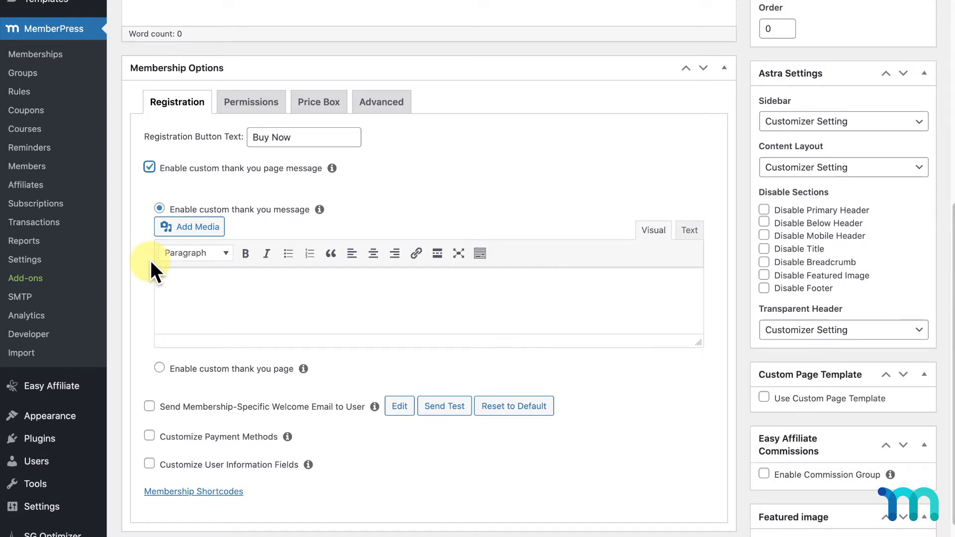
{"action": "right_click", "coordinate": [30, 258]}
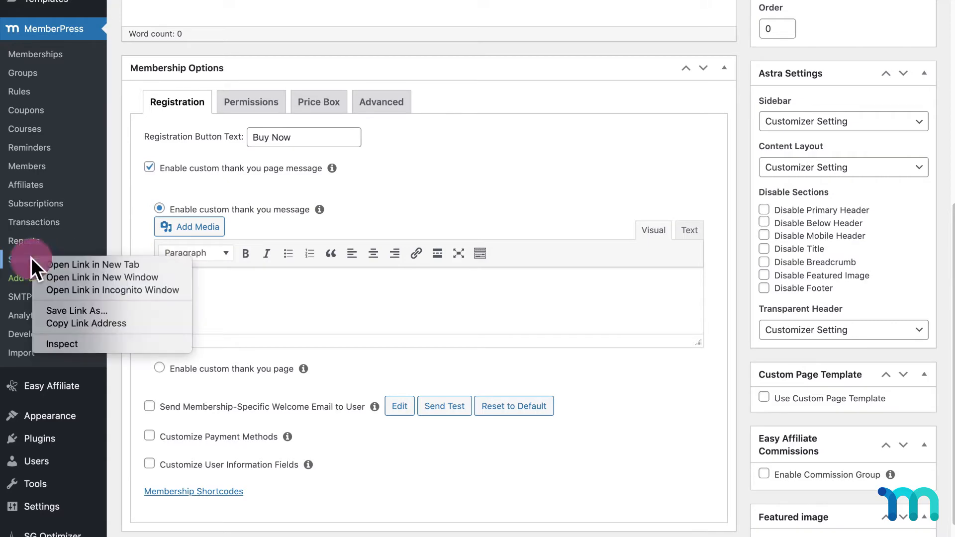
{"action": "left_click", "coordinate": [100, 264]}
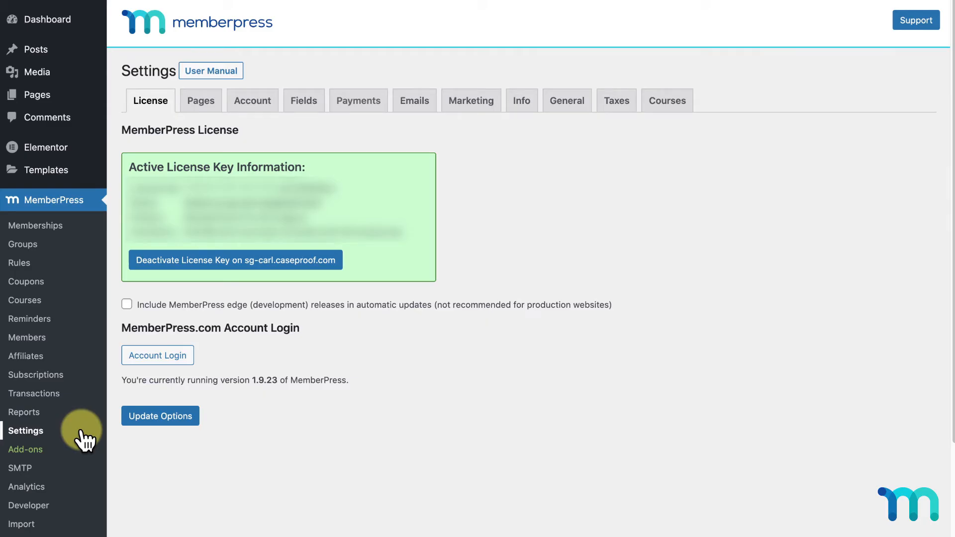
{"action": "left_click", "coordinate": [204, 104]}
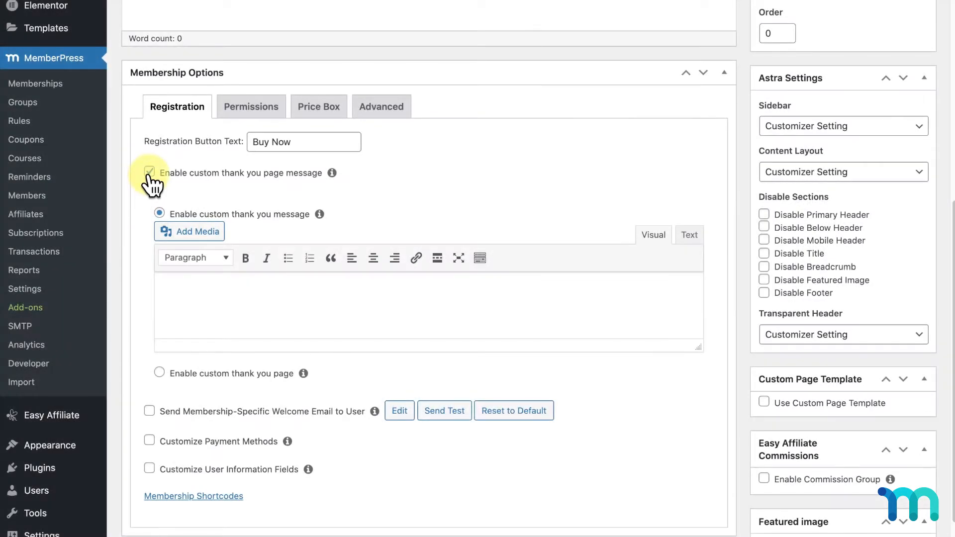
{"action": "left_click", "coordinate": [148, 172]}
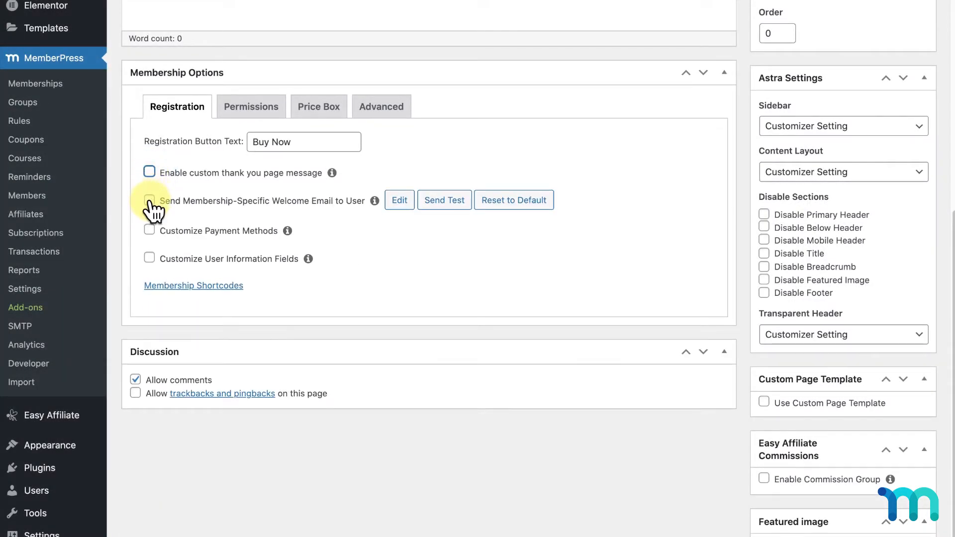
Enable the membership-specific welcome email and add "test test" after the login page line in its enlarged body editor
{"action": "left_click", "coordinate": [149, 201]}
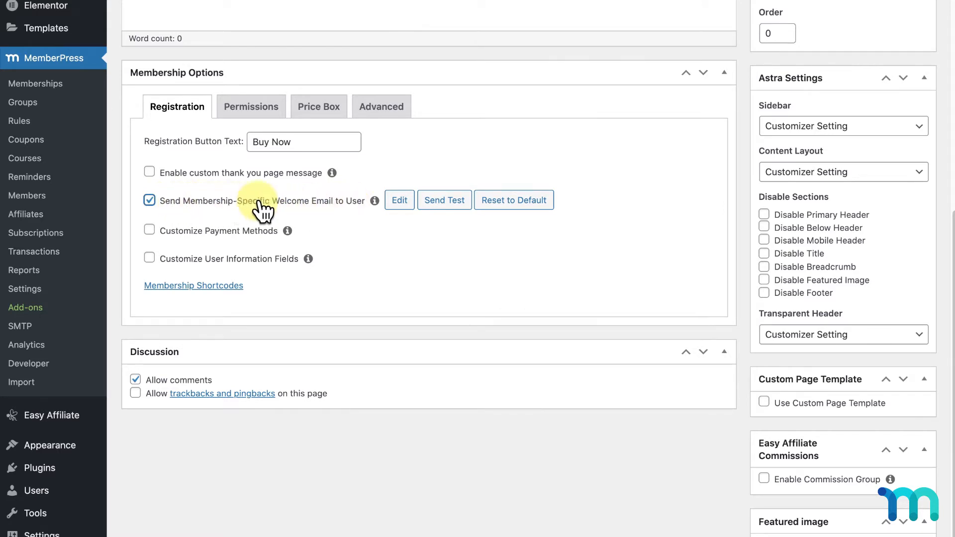
{"action": "left_click", "coordinate": [403, 203]}
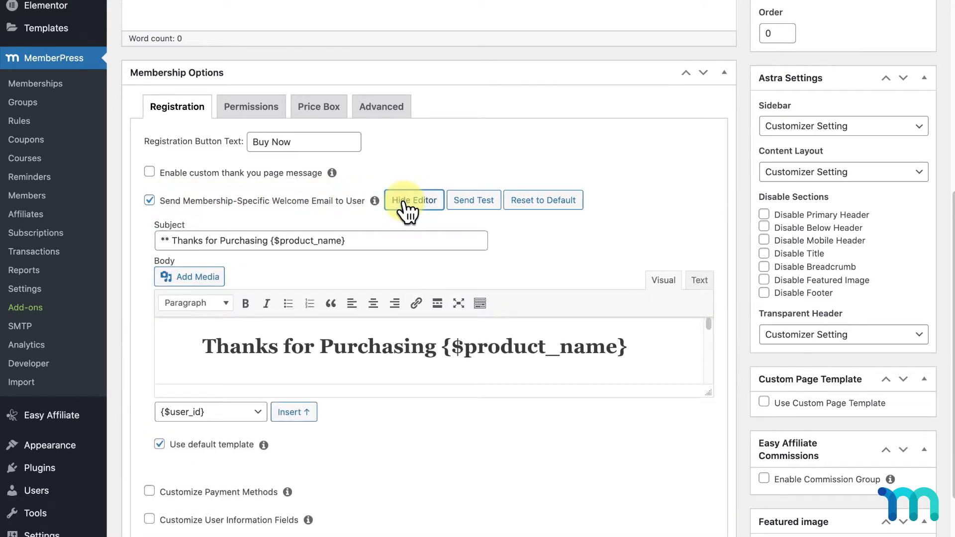
{"action": "scroll", "coordinate": [401, 207], "scroll_direction": "down", "scroll_amount": 1}
{"action": "left_click_drag", "start_coordinate": [706, 363], "coordinate": [713, 482]}
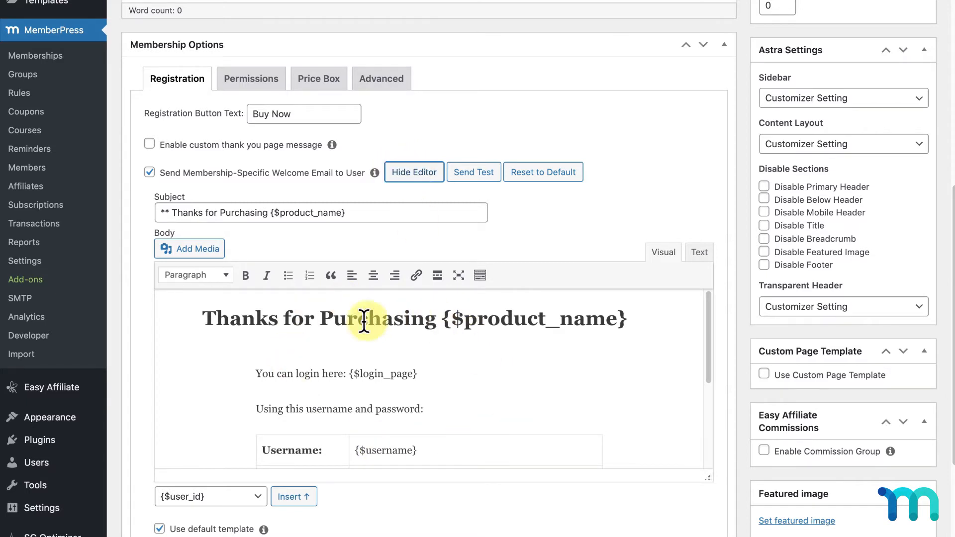
{"action": "left_click", "coordinate": [477, 374]}
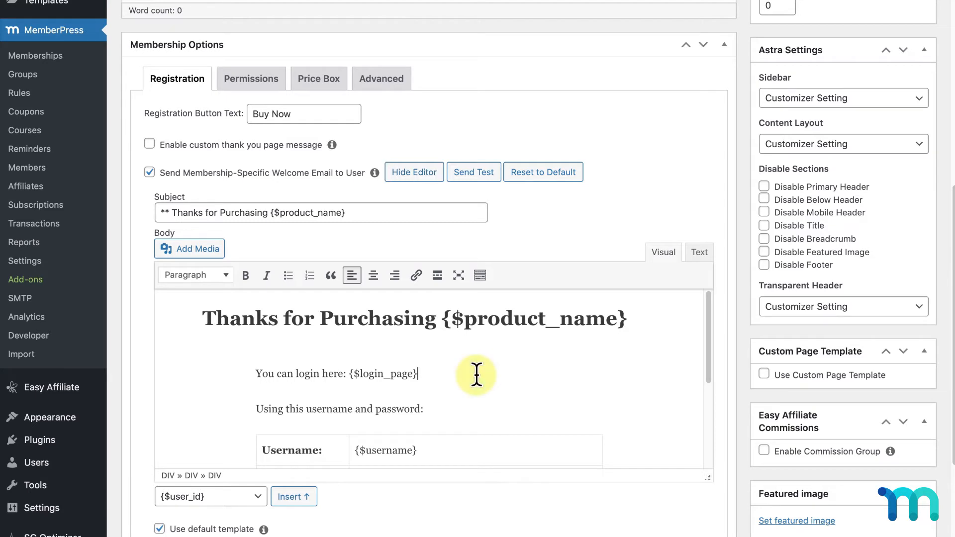
{"action": "type", "text": "test test"}
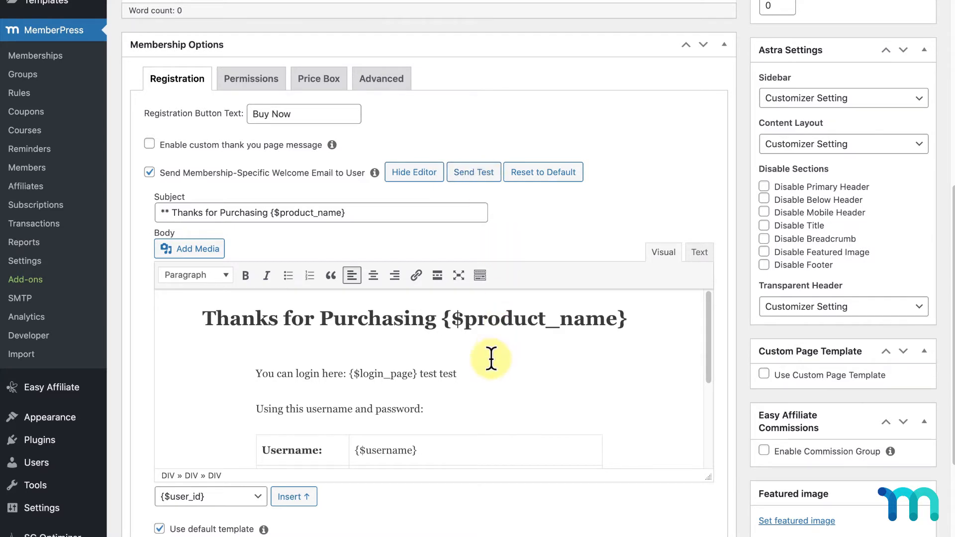
Reset the welcome email to its default content and disable it, hiding its editor
{"action": "left_click", "coordinate": [549, 180]}
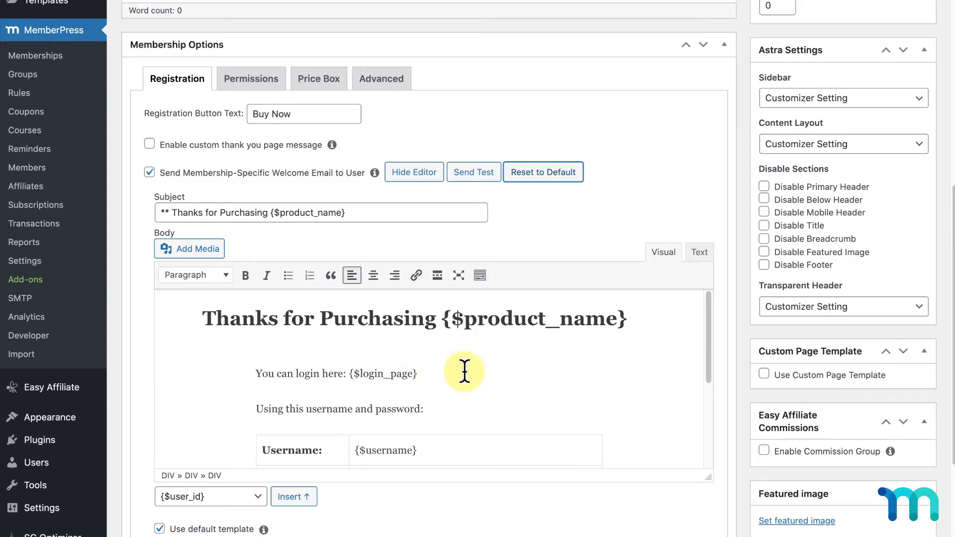
{"action": "left_click", "coordinate": [149, 172]}
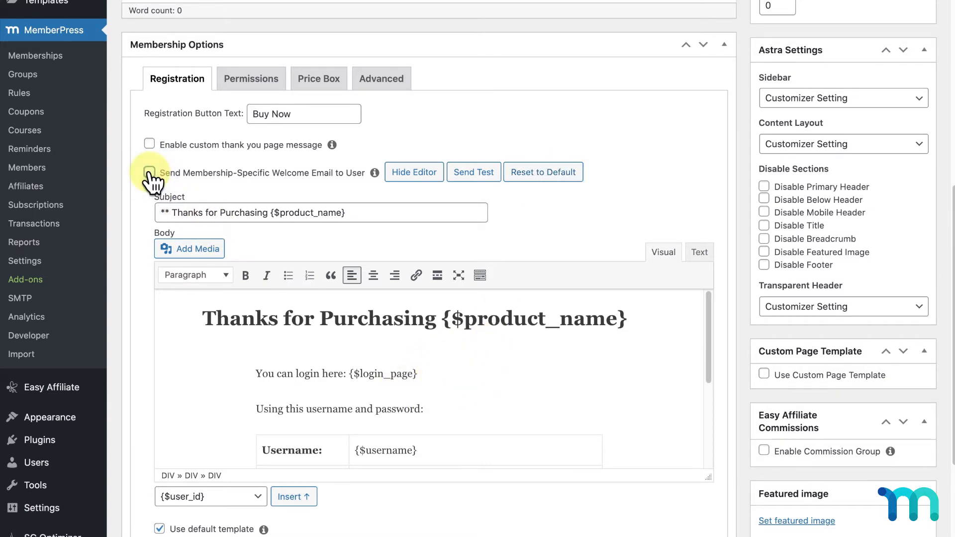
{"action": "left_click", "coordinate": [425, 172]}
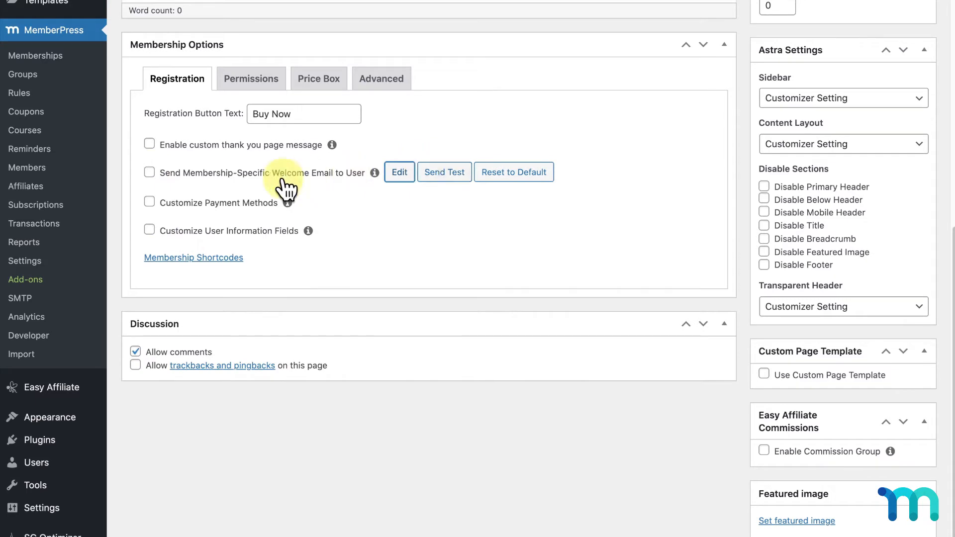
Customize the payment methods for this membership, activating Pay with Credit Card (Stripe) and Offline (Offline Payment)
{"action": "left_click", "coordinate": [150, 202]}
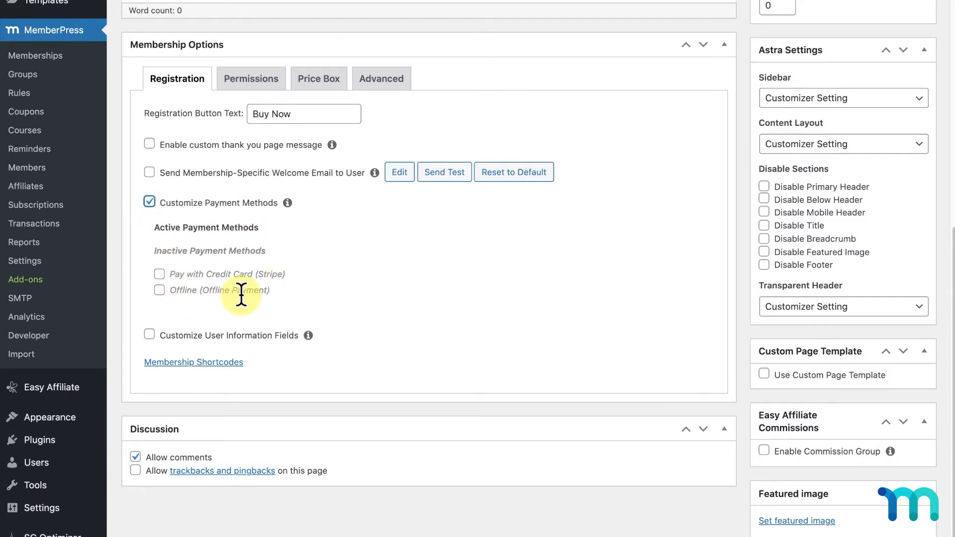
{"action": "left_click", "coordinate": [160, 274]}
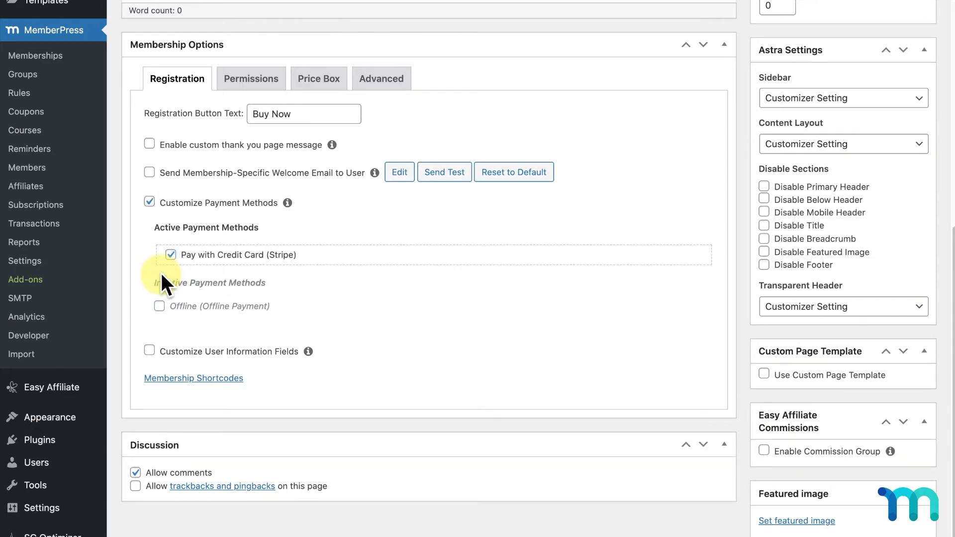
{"action": "left_click", "coordinate": [159, 306]}
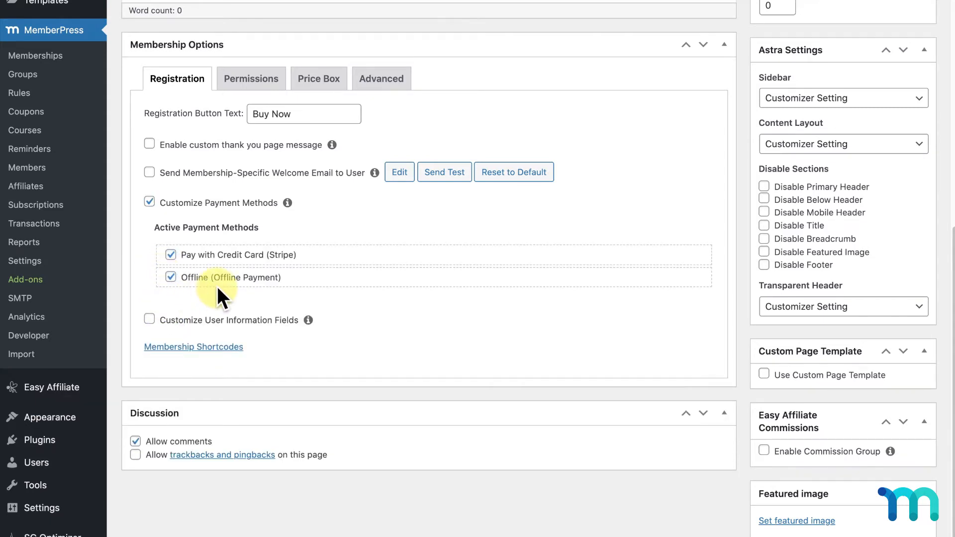
{"action": "left_click_drag", "start_coordinate": [220, 287], "coordinate": [284, 287]}
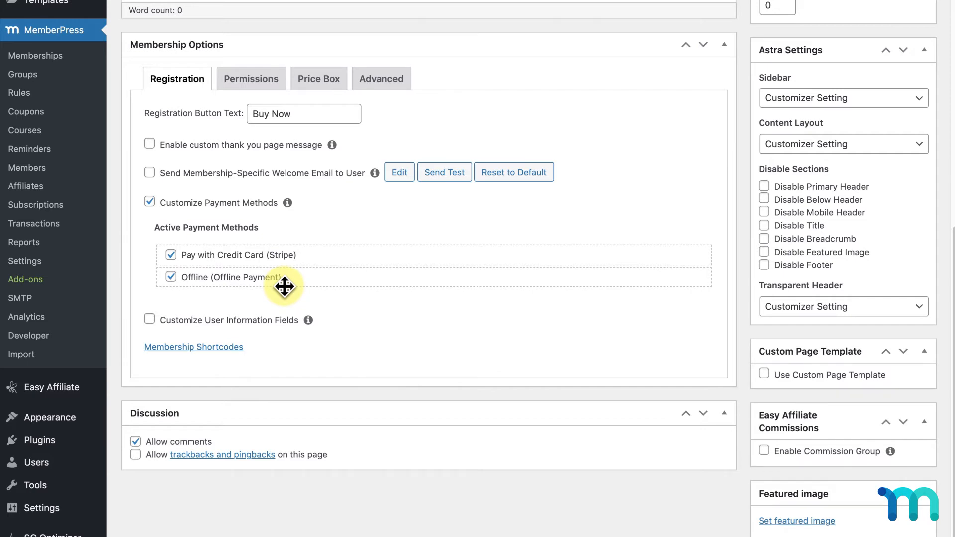
Customize the user information fields by deactivating Birthday, checking the MemberPress Fields settings in a new tab beforehand
{"action": "scroll", "coordinate": [284, 286], "scroll_direction": "down", "scroll_amount": 1}
{"action": "left_click", "coordinate": [150, 297]}
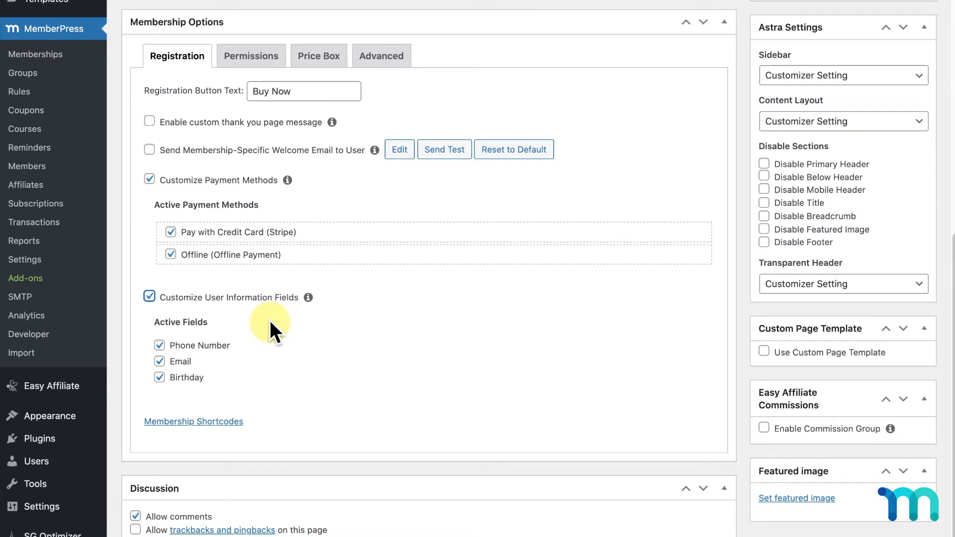
{"action": "right_click", "coordinate": [36, 258]}
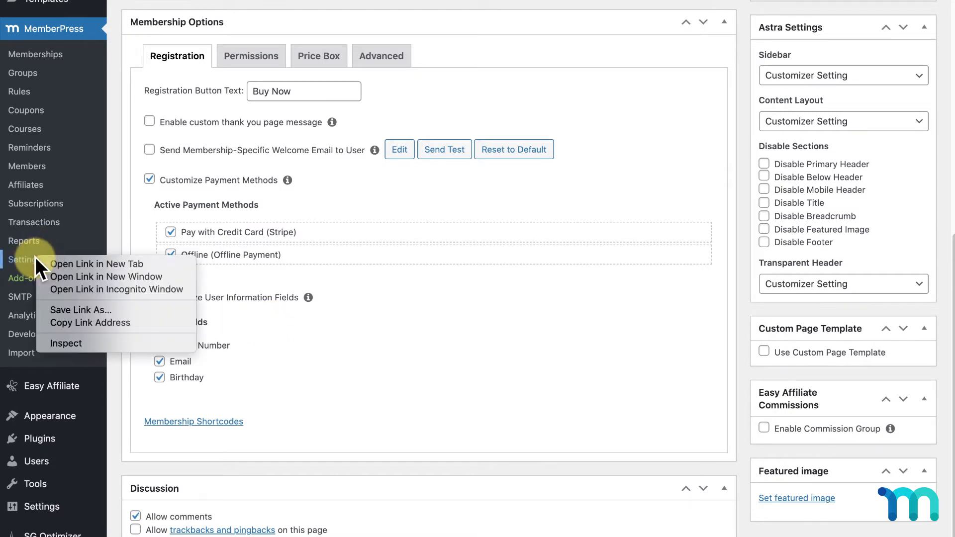
{"action": "left_click", "coordinate": [84, 264]}
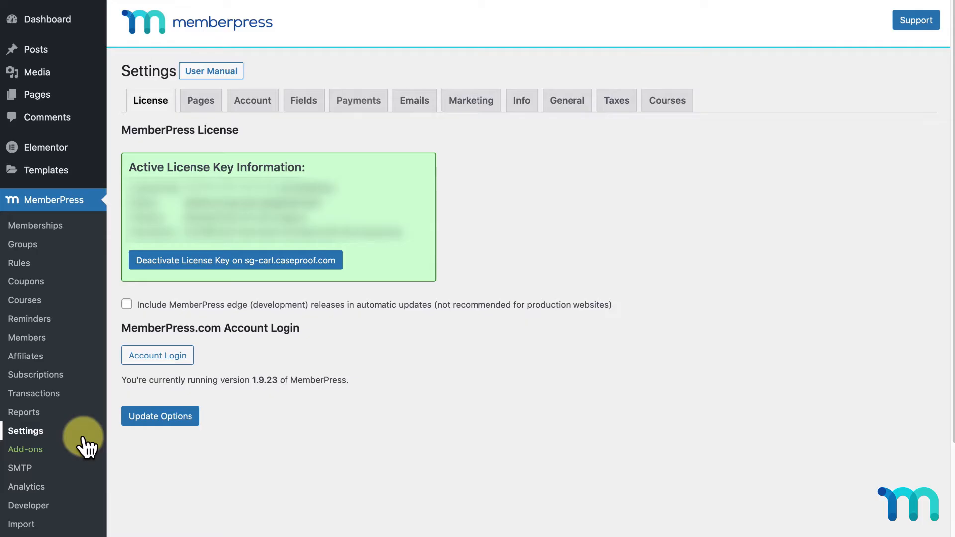
{"action": "left_click", "coordinate": [316, 105]}
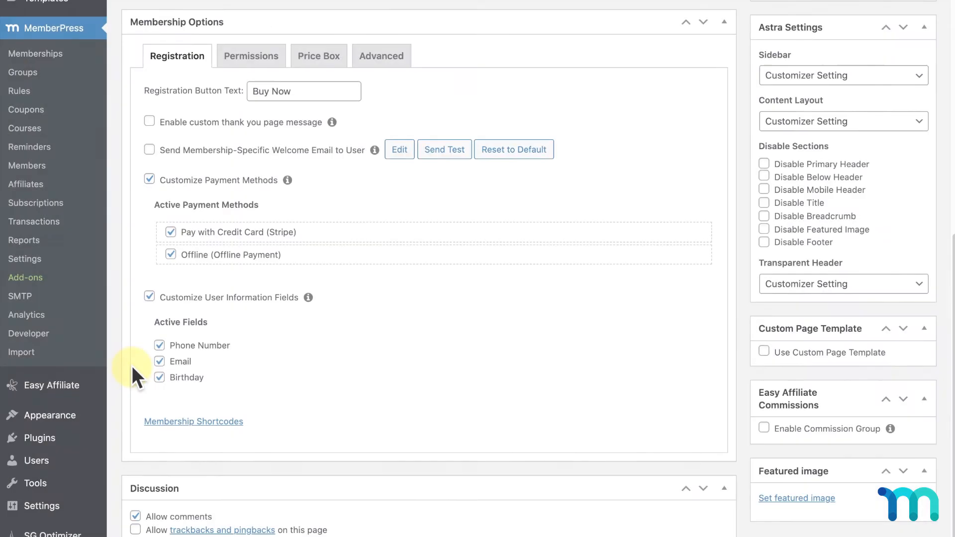
{"action": "left_click", "coordinate": [160, 377]}
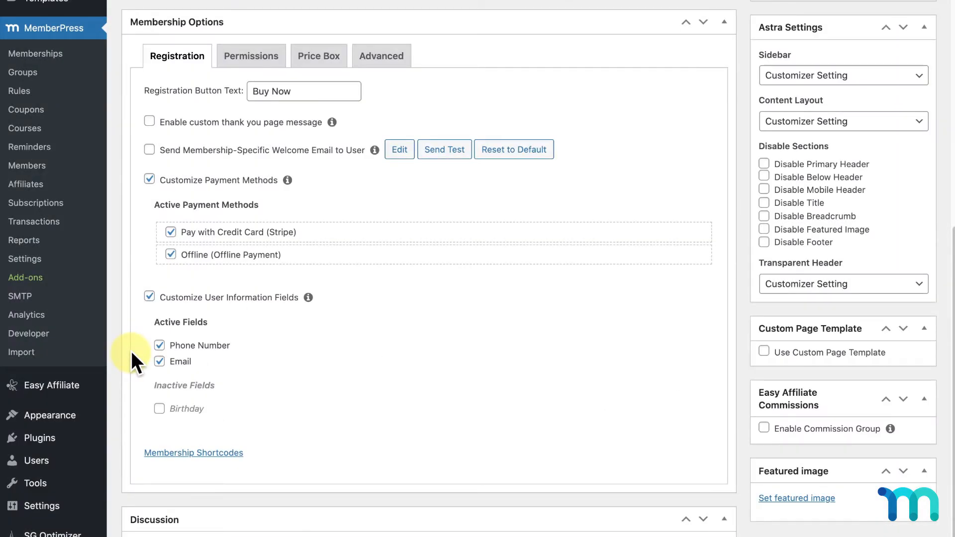
Show the membership shortcodes and highlight the registration form shortcode meant for other WordPress pages
{"action": "scroll", "coordinate": [131, 351], "scroll_direction": "down", "scroll_amount": 2}
{"action": "left_click", "coordinate": [213, 398]}
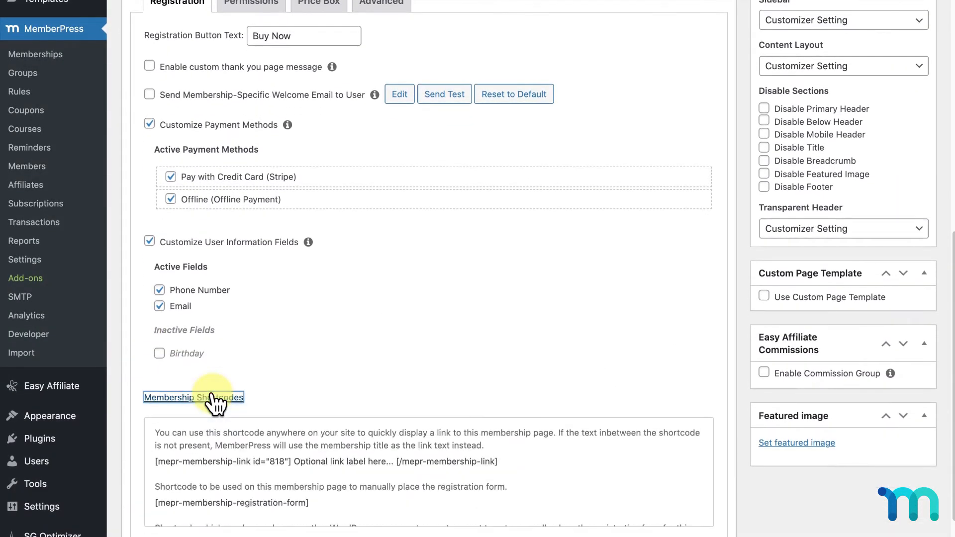
{"action": "scroll", "coordinate": [212, 397], "scroll_direction": "down", "scroll_amount": 4}
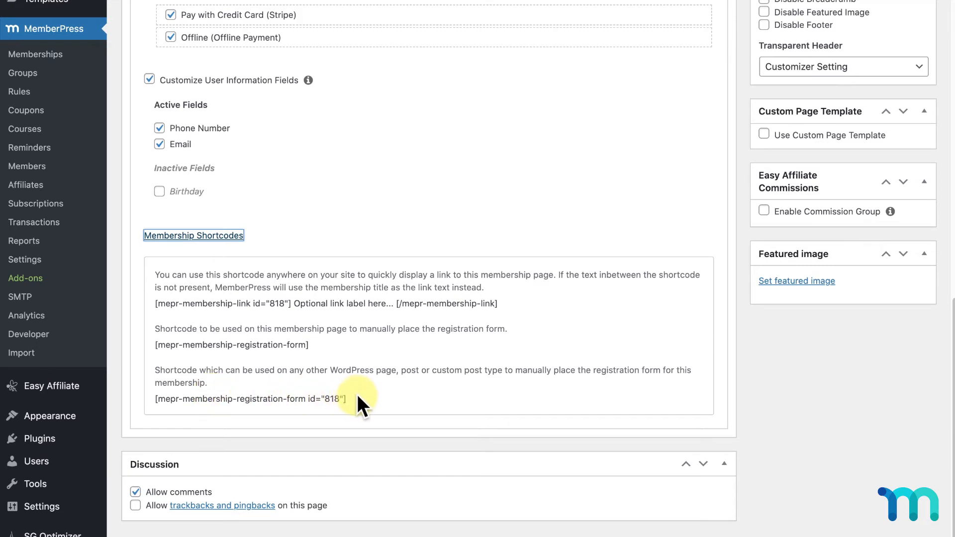
{"action": "left_click_drag", "start_coordinate": [356, 399], "coordinate": [155, 399]}
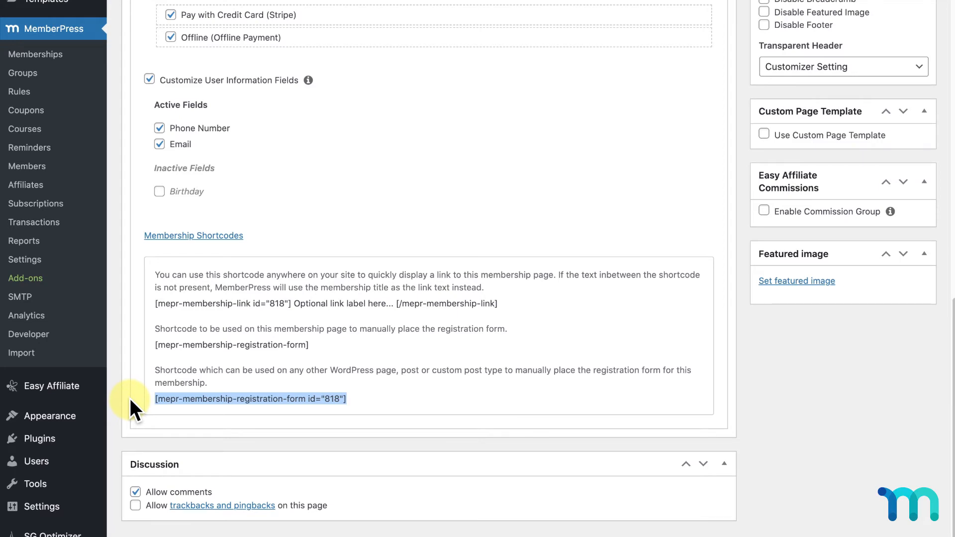
Publish the Lifetime membership and look through its registration page on the site
{"action": "scroll", "coordinate": [130, 398], "scroll_direction": "up", "scroll_amount": 7}
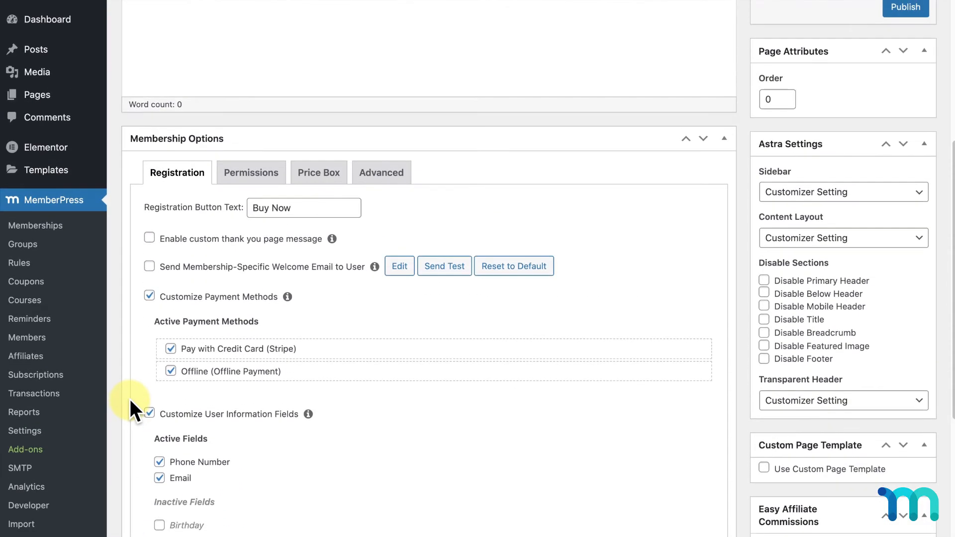
{"action": "scroll", "coordinate": [129, 399], "scroll_direction": "up", "scroll_amount": 2}
{"action": "left_click", "coordinate": [901, 85]}
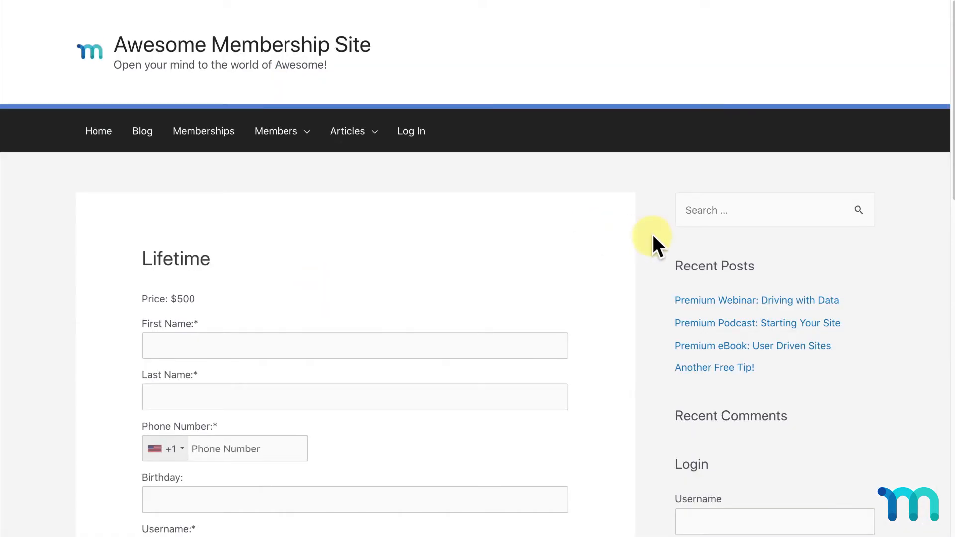
{"action": "scroll", "coordinate": [652, 234], "scroll_direction": "down", "scroll_amount": 9}
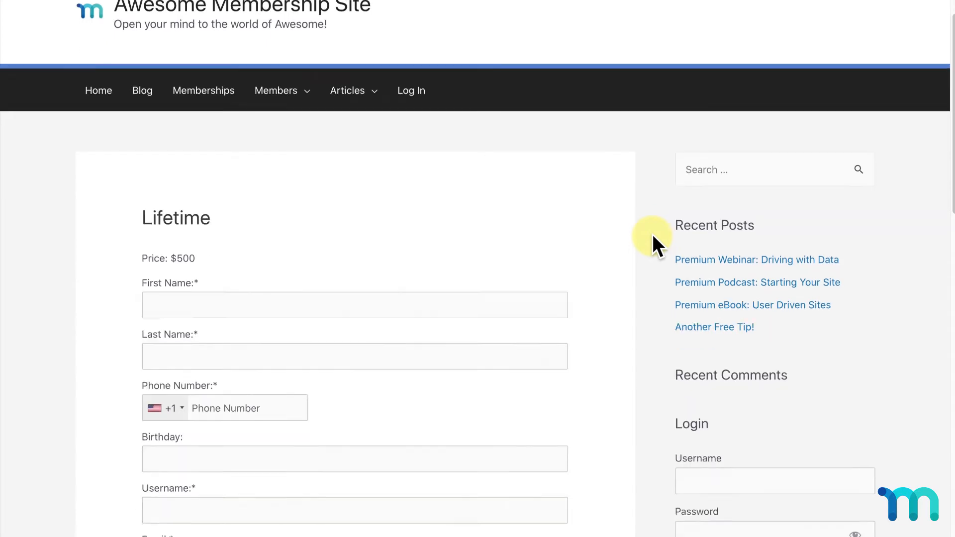
Review the Lifetime registration page, comparing its user information fields and payment methods before and after deactivating Birthday
{"action": "scroll", "coordinate": [652, 235], "scroll_direction": "down", "scroll_amount": 4}
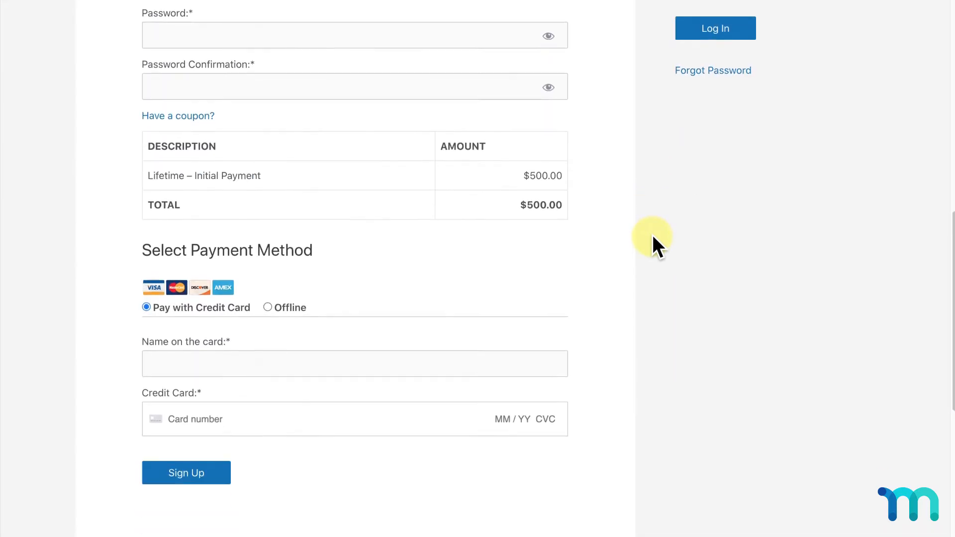
{"action": "scroll", "coordinate": [652, 234], "scroll_direction": "up", "scroll_amount": 9}
{"action": "scroll", "coordinate": [652, 235], "scroll_direction": "up", "scroll_amount": 1}
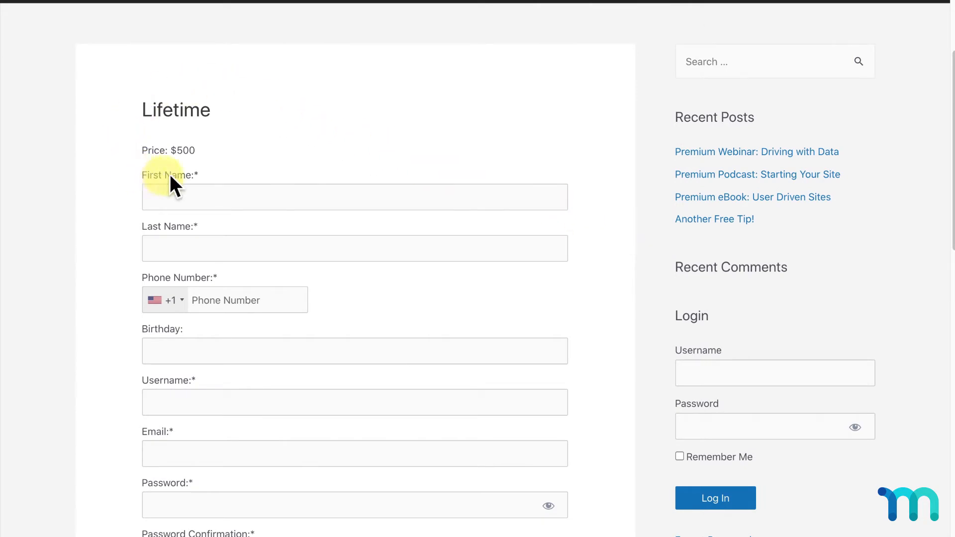
{"action": "scroll", "coordinate": [428, 209], "scroll_direction": "down", "scroll_amount": 3}
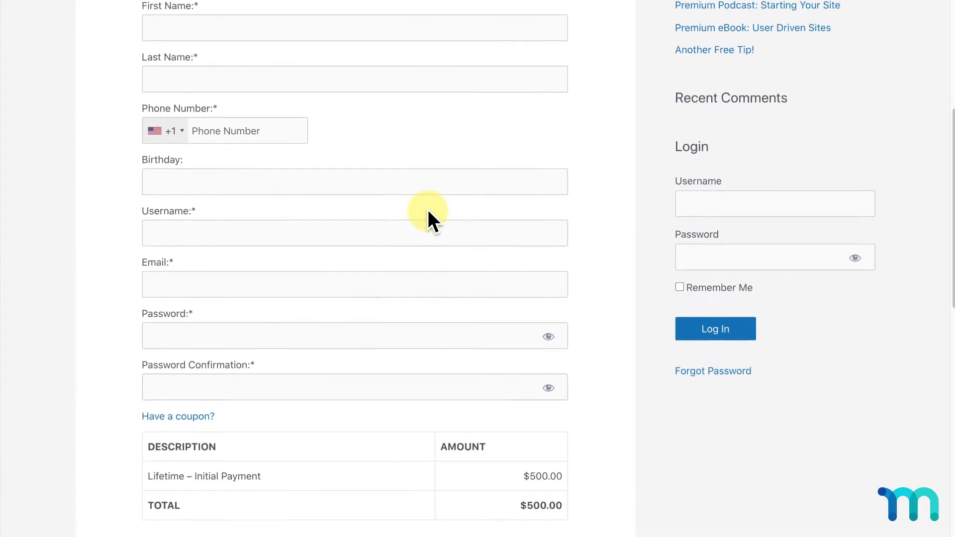
{"action": "scroll", "coordinate": [428, 209], "scroll_direction": "down", "scroll_amount": 5}
{"action": "scroll", "coordinate": [428, 210], "scroll_direction": "down", "scroll_amount": 4}
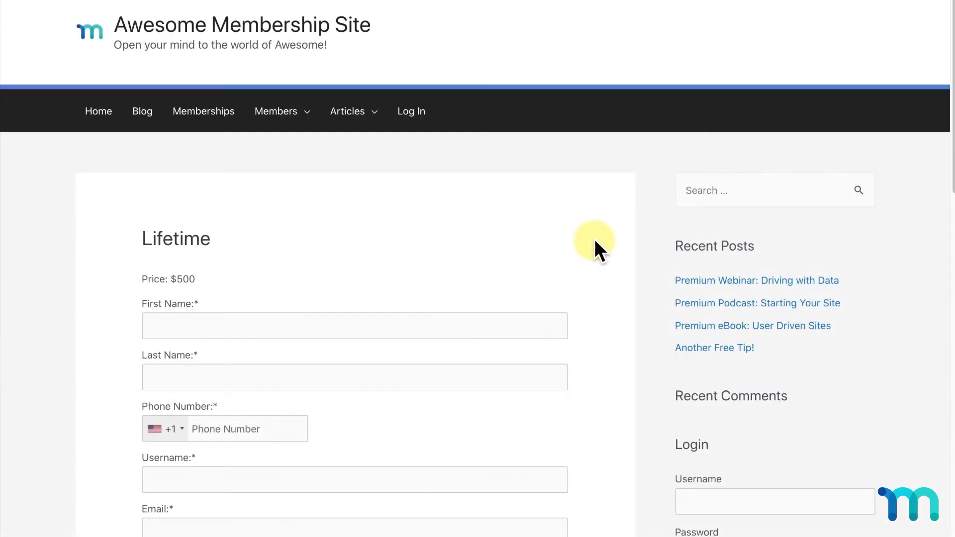
{"action": "scroll", "coordinate": [594, 239], "scroll_direction": "down", "scroll_amount": 5}
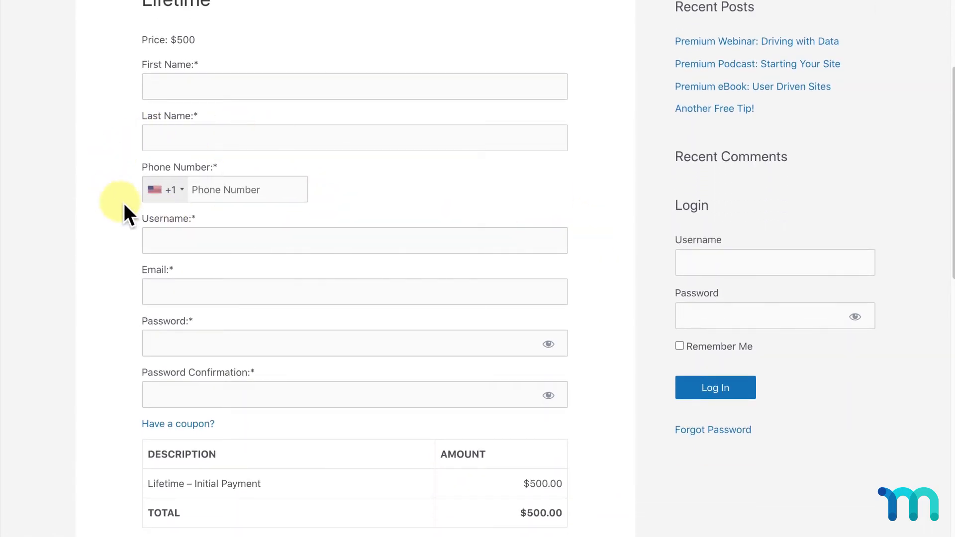
{"action": "scroll", "coordinate": [478, 181], "scroll_direction": "down", "scroll_amount": 8}
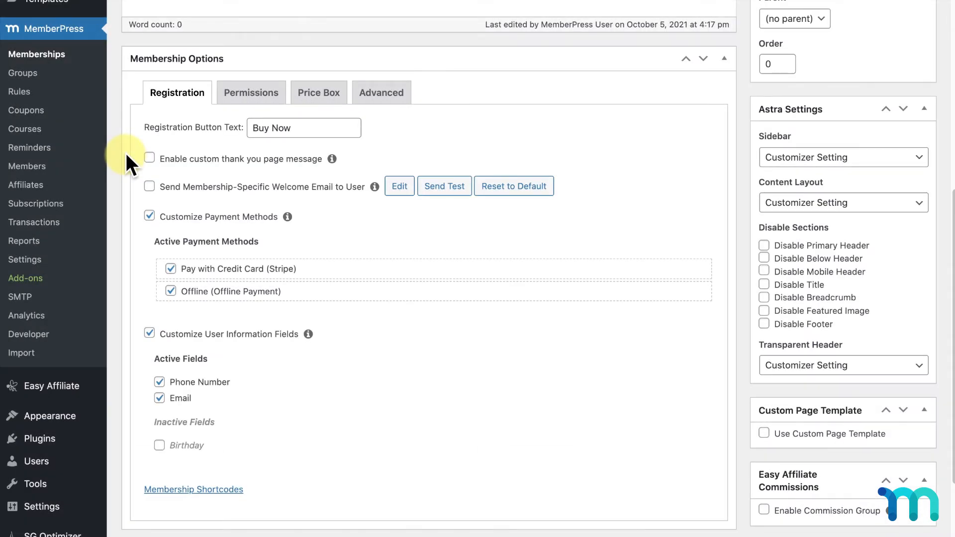
In the membership's permissions, try allowing users to create multiple active subscriptions, and switch the option off again
{"action": "left_click", "coordinate": [235, 99]}
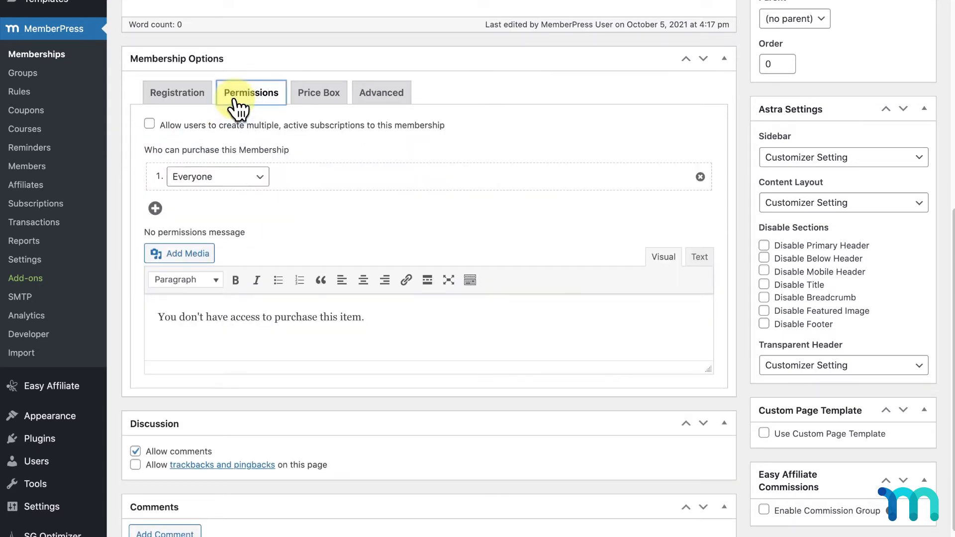
{"action": "left_click", "coordinate": [149, 124]}
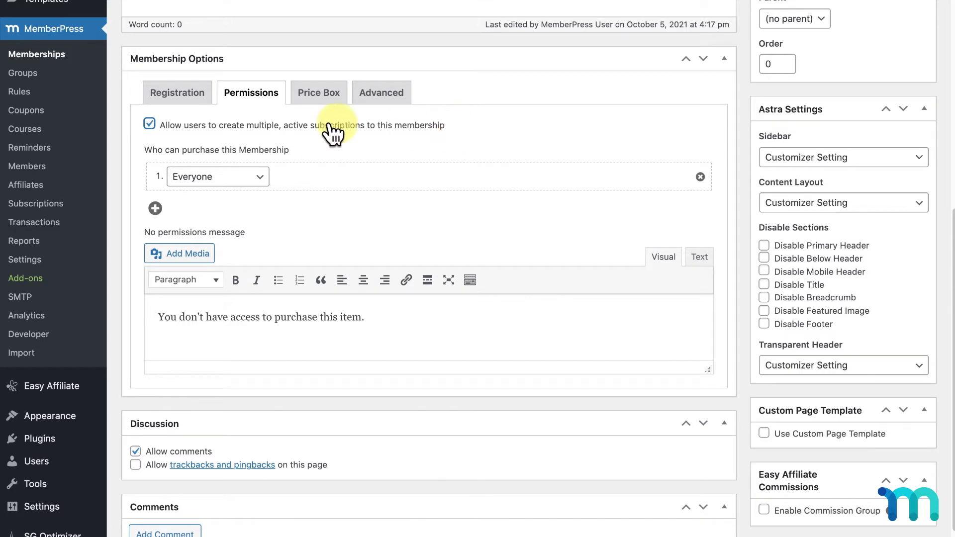
{"action": "left_click", "coordinate": [151, 125]}
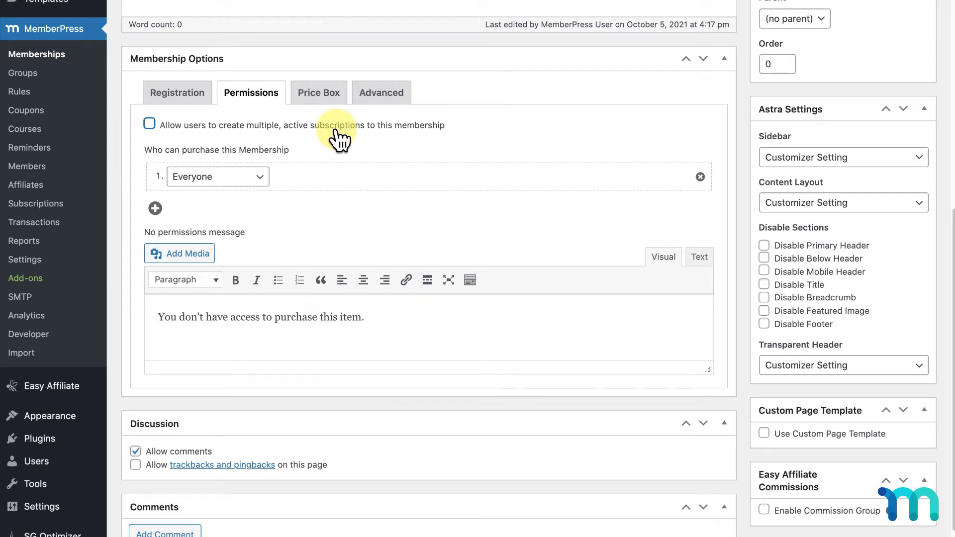
Restrict who can purchase the membership to Members who currently have Trial
{"action": "left_click", "coordinate": [260, 177]}
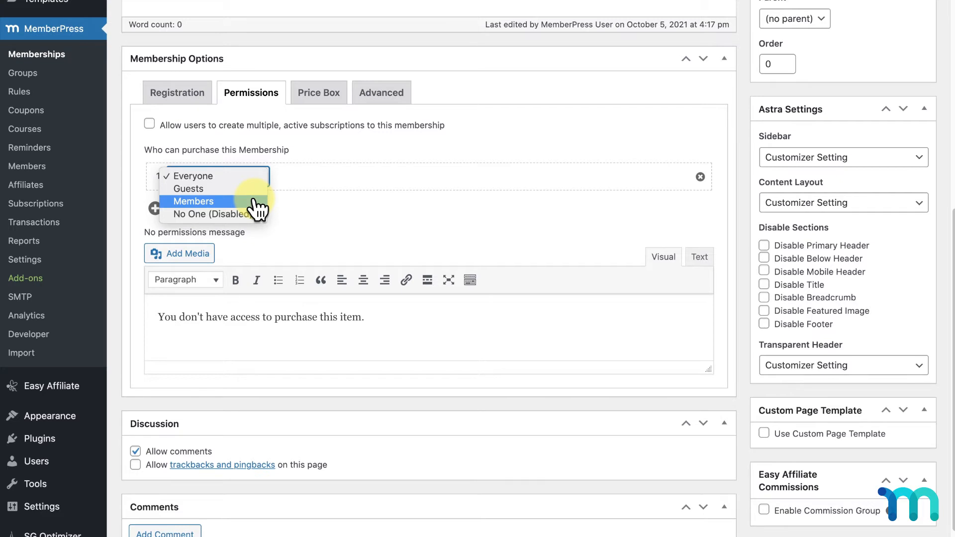
{"action": "left_click", "coordinate": [254, 199]}
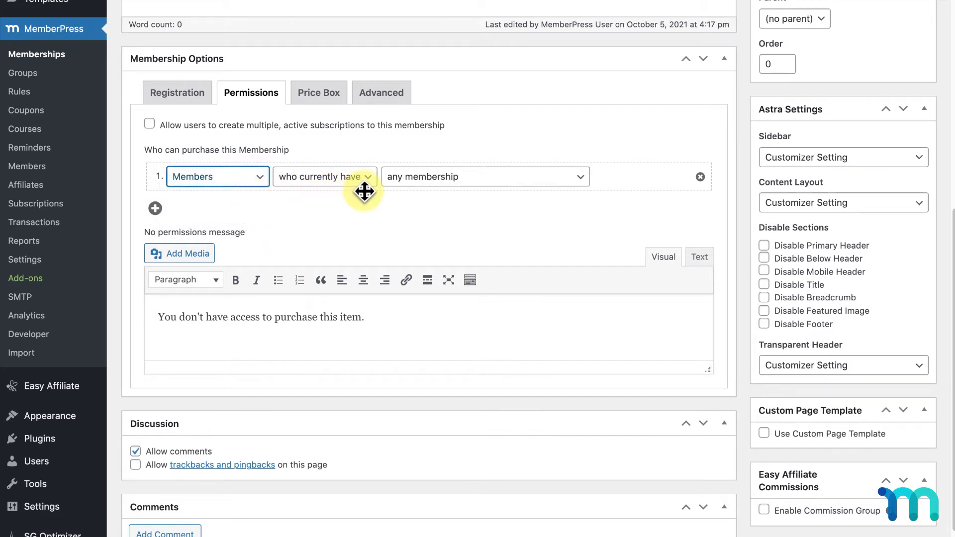
{"action": "left_click", "coordinate": [370, 183]}
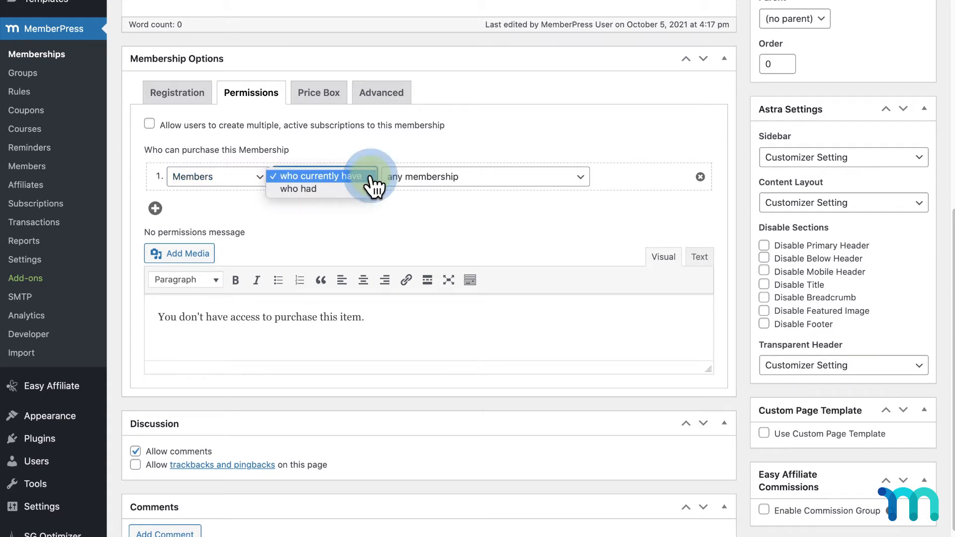
{"action": "left_click", "coordinate": [370, 179]}
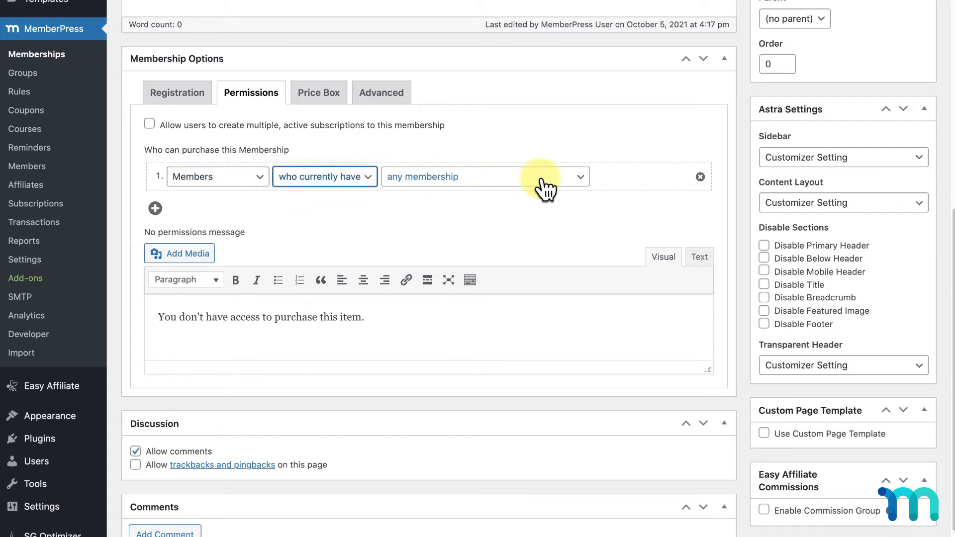
{"action": "left_click", "coordinate": [577, 180]}
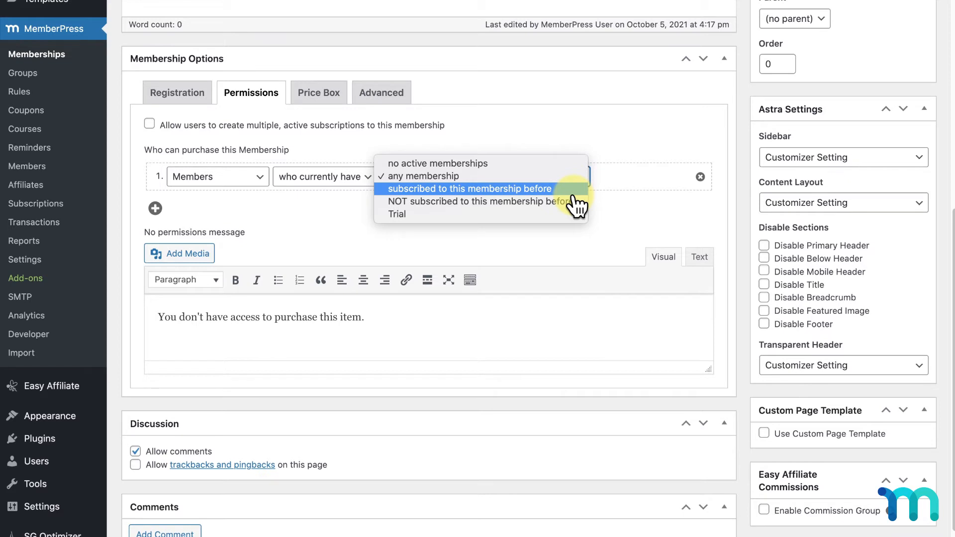
{"action": "left_click", "coordinate": [545, 215]}
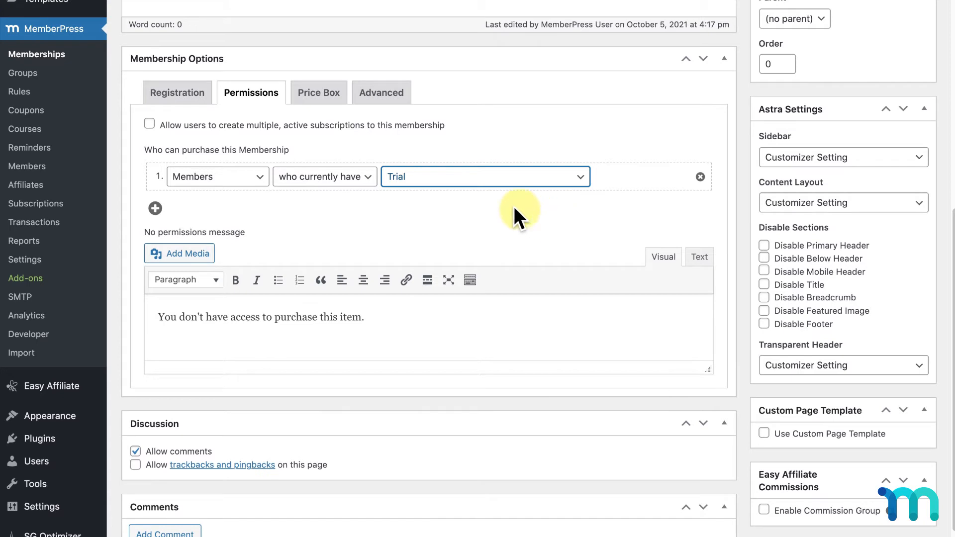
Try the first purchase rule as members who had any membership, and restore it to who currently have Trial
{"action": "left_click", "coordinate": [373, 183]}
{"action": "left_click", "coordinate": [362, 189]}
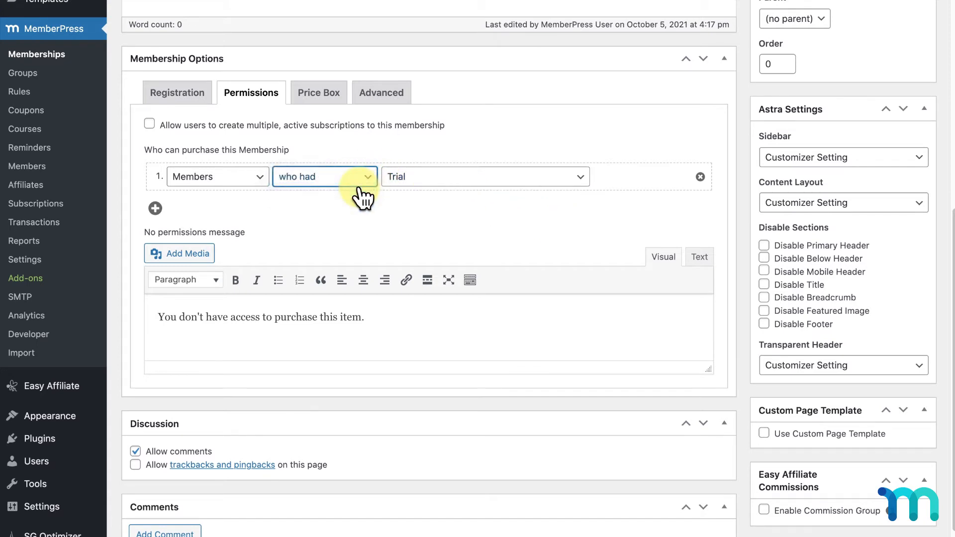
{"action": "left_click", "coordinate": [579, 178]}
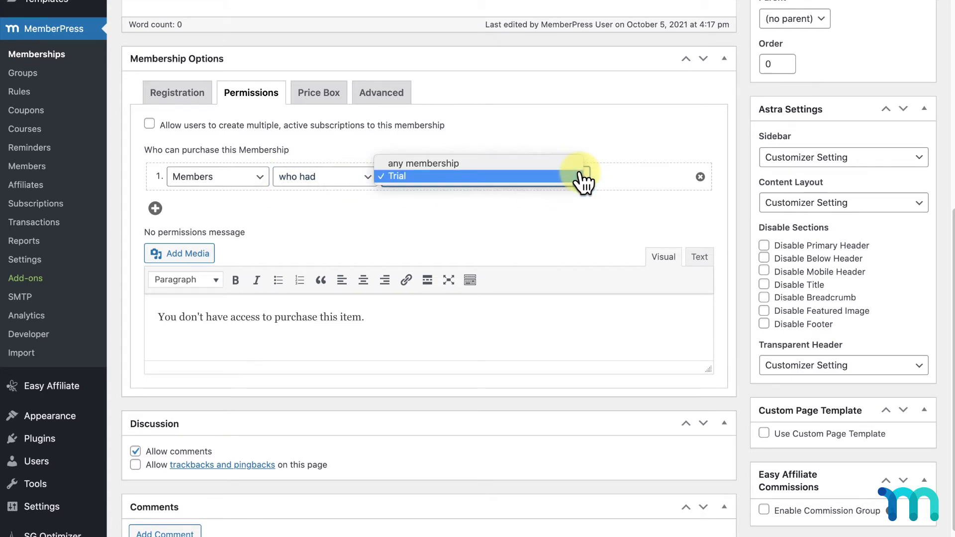
{"action": "left_click", "coordinate": [580, 164]}
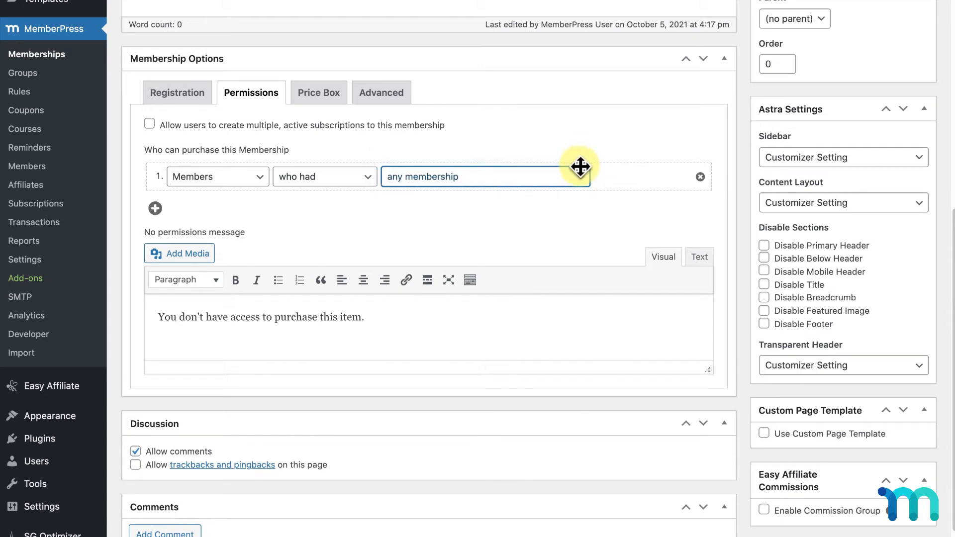
{"action": "left_click", "coordinate": [369, 179]}
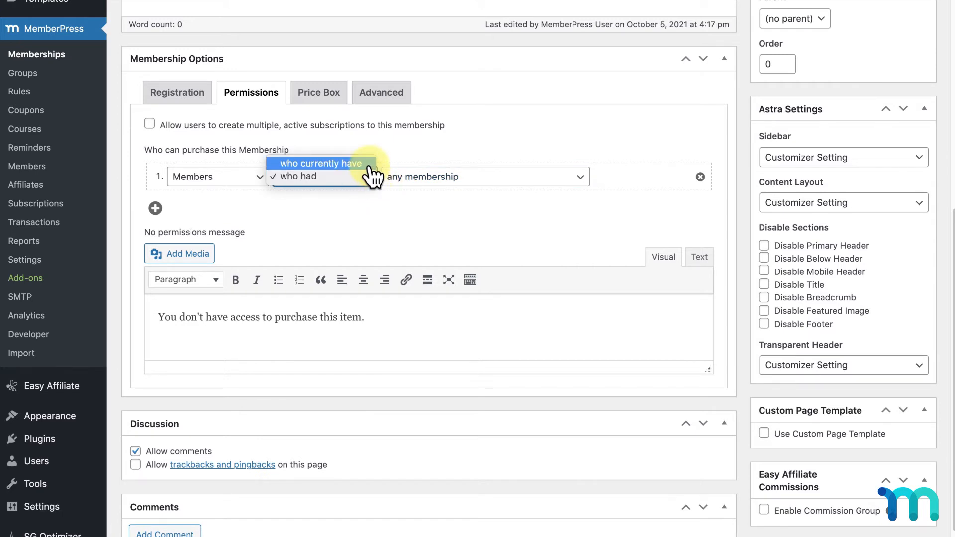
{"action": "left_click", "coordinate": [369, 166]}
{"action": "left_click", "coordinate": [529, 183]}
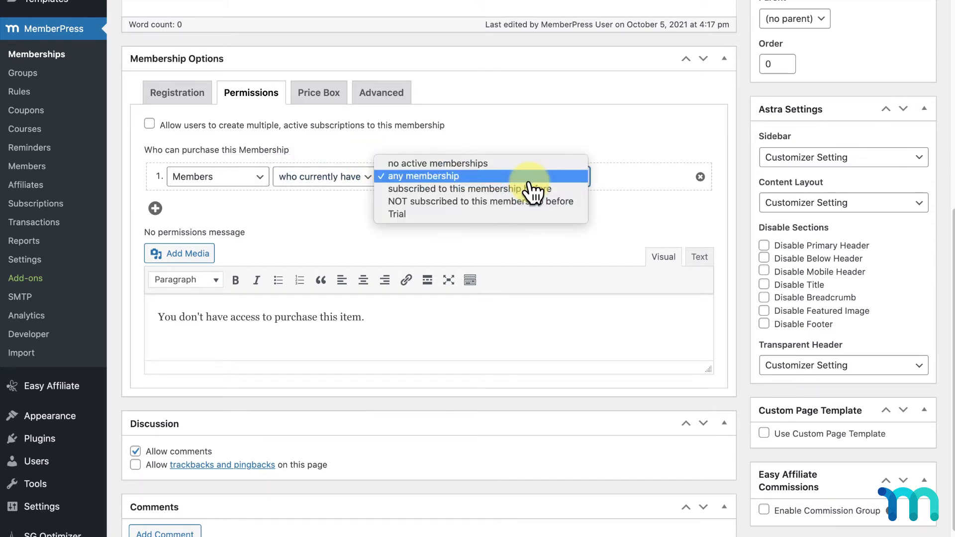
{"action": "left_click", "coordinate": [517, 215]}
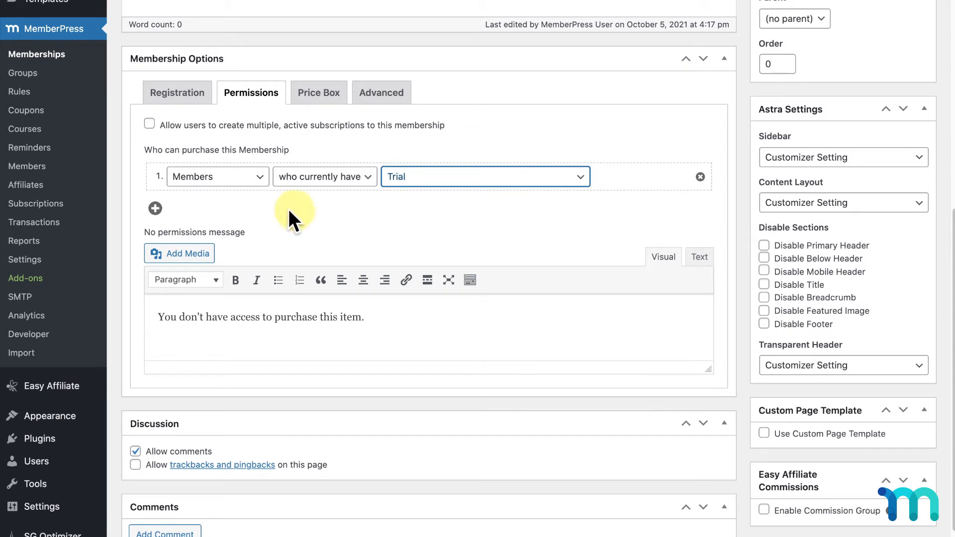
Add a second purchase rule for Members who had Trial
{"action": "left_click", "coordinate": [155, 209]}
{"action": "left_click", "coordinate": [243, 207]}
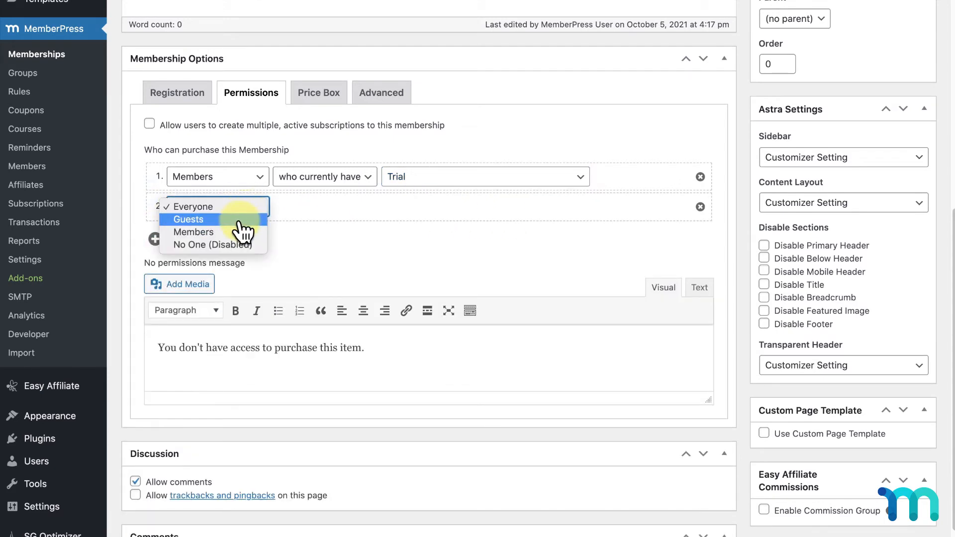
{"action": "left_click", "coordinate": [242, 232]}
{"action": "left_click", "coordinate": [322, 207]}
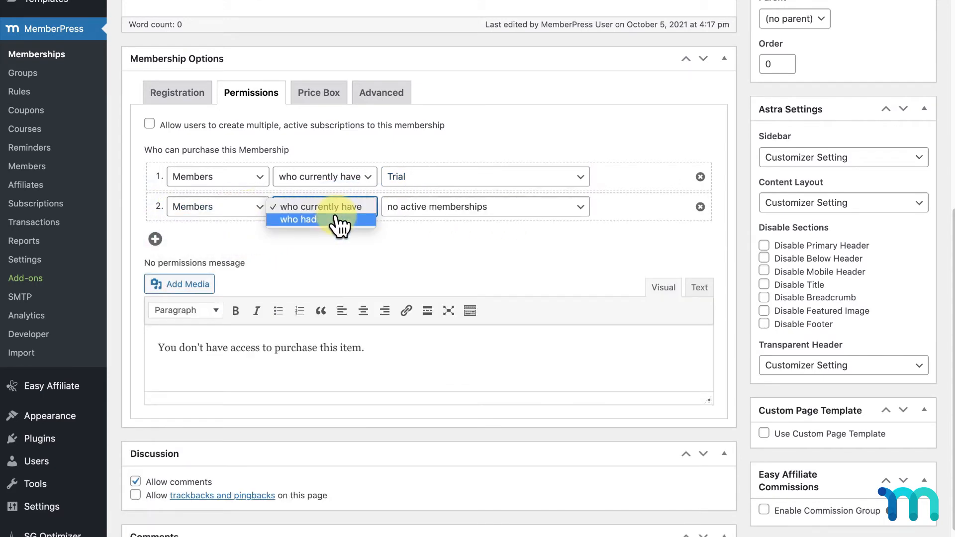
{"action": "left_click", "coordinate": [410, 211]}
{"action": "left_click", "coordinate": [455, 258]}
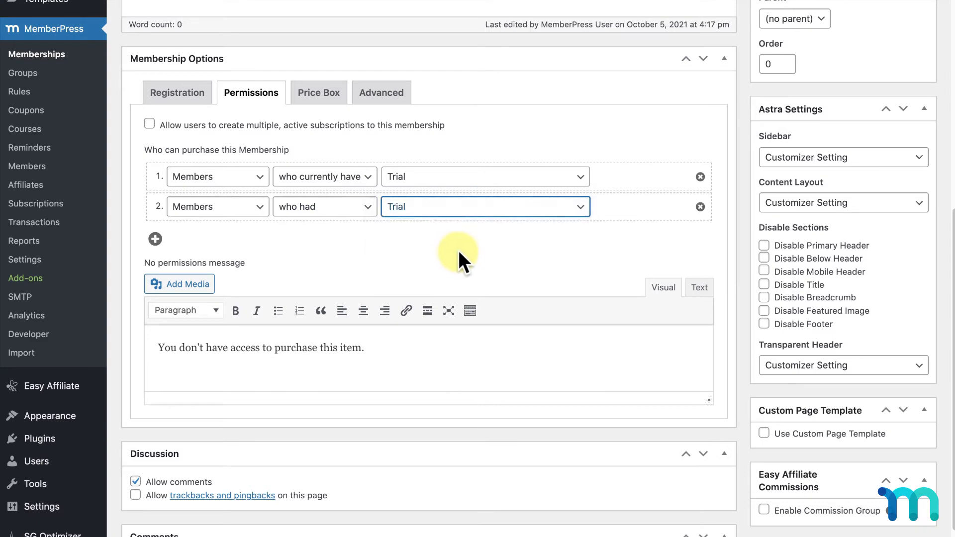
Update the membership and open its permalink in an incognito window to check the purchase restriction
{"action": "scroll", "coordinate": [476, 243], "scroll_direction": "up", "scroll_amount": 5}
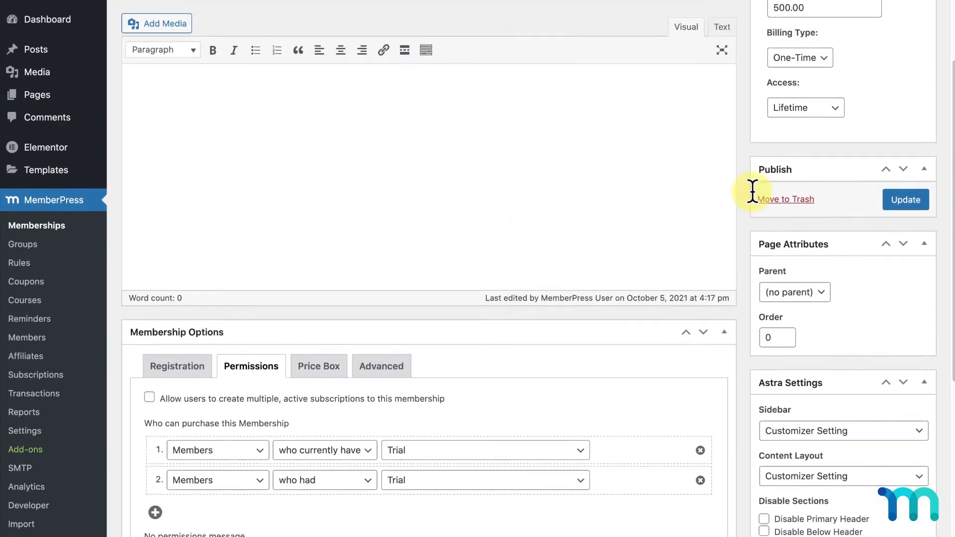
{"action": "left_click", "coordinate": [898, 201]}
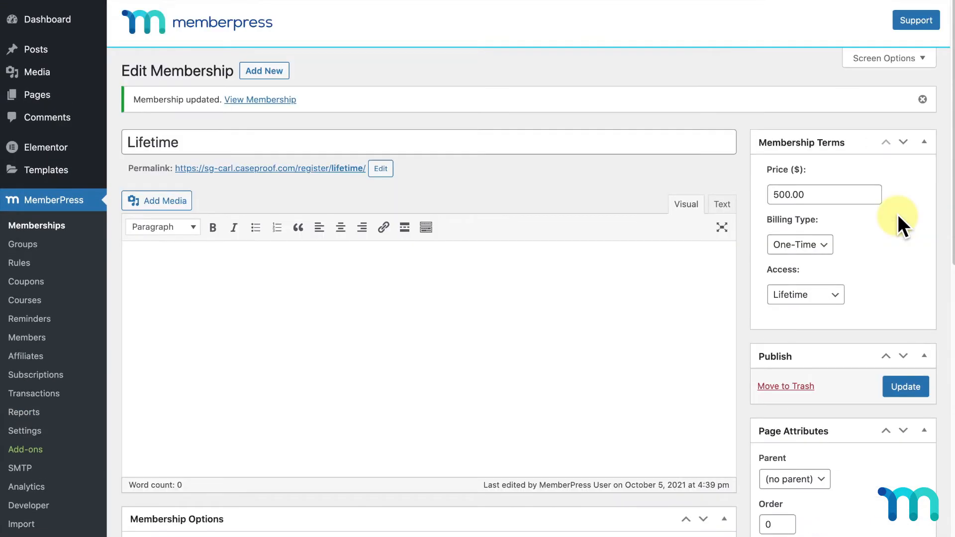
{"action": "right_click", "coordinate": [240, 168]}
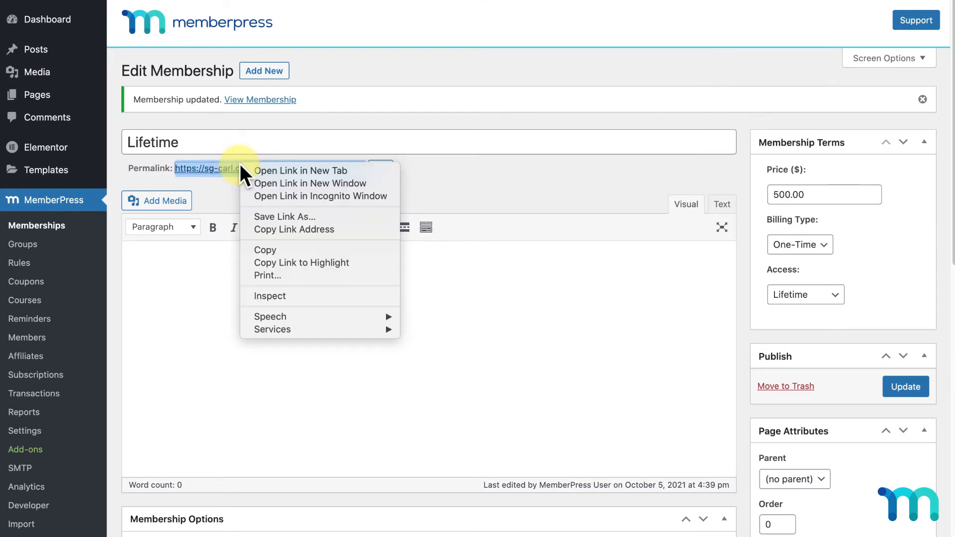
{"action": "left_click", "coordinate": [305, 194]}
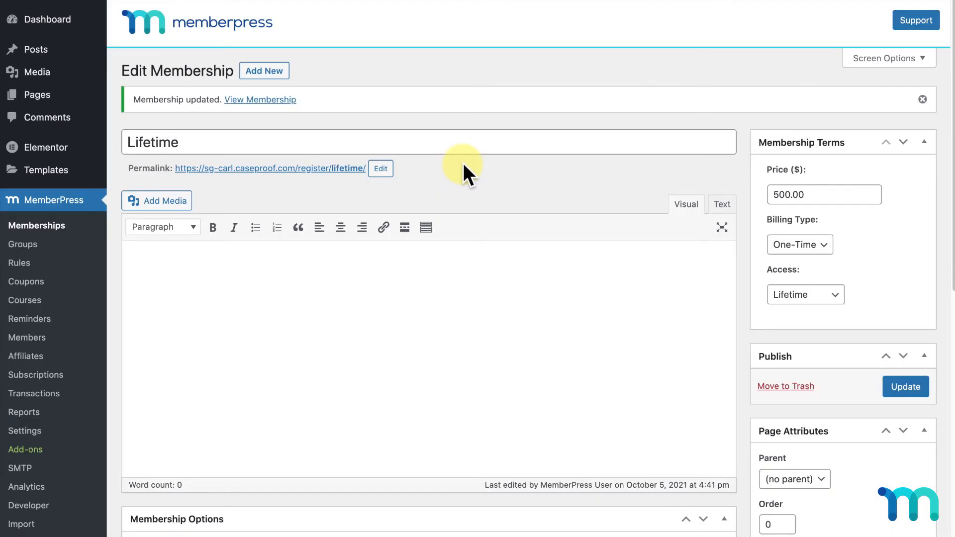
Remove both Trial purchase rules and add a single rule allowing Everyone to purchase the membership
{"action": "scroll", "coordinate": [463, 163], "scroll_direction": "down", "scroll_amount": 8}
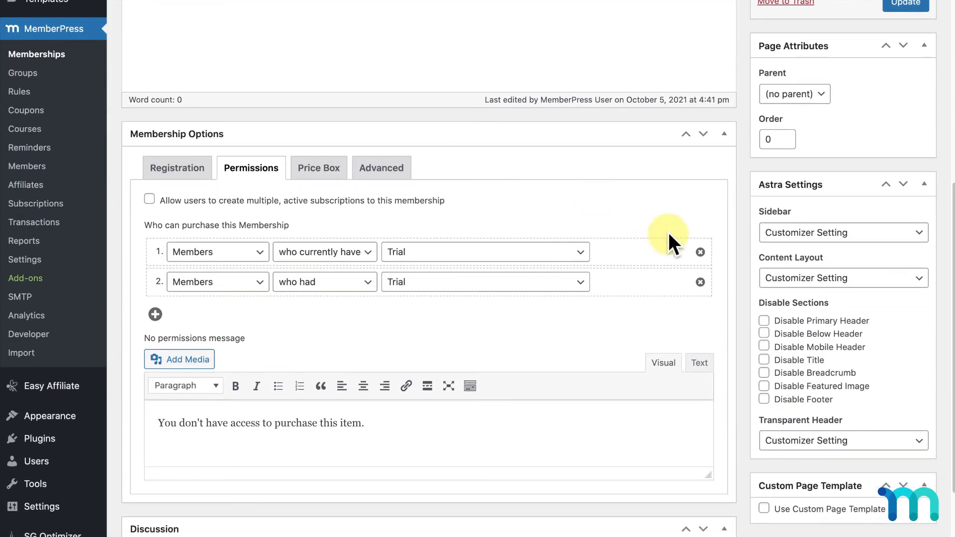
{"action": "left_click", "coordinate": [700, 252]}
{"action": "left_click", "coordinate": [700, 252]}
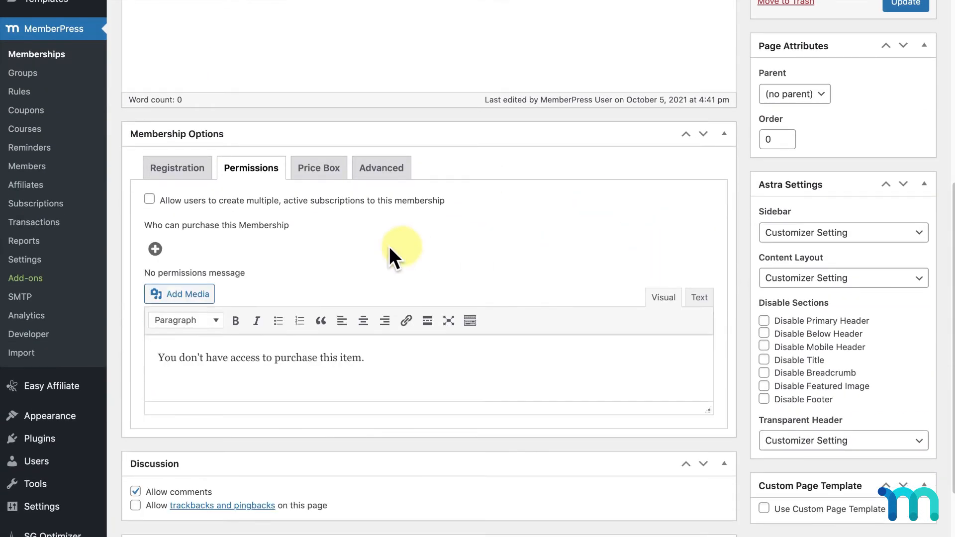
{"action": "left_click", "coordinate": [155, 249]}
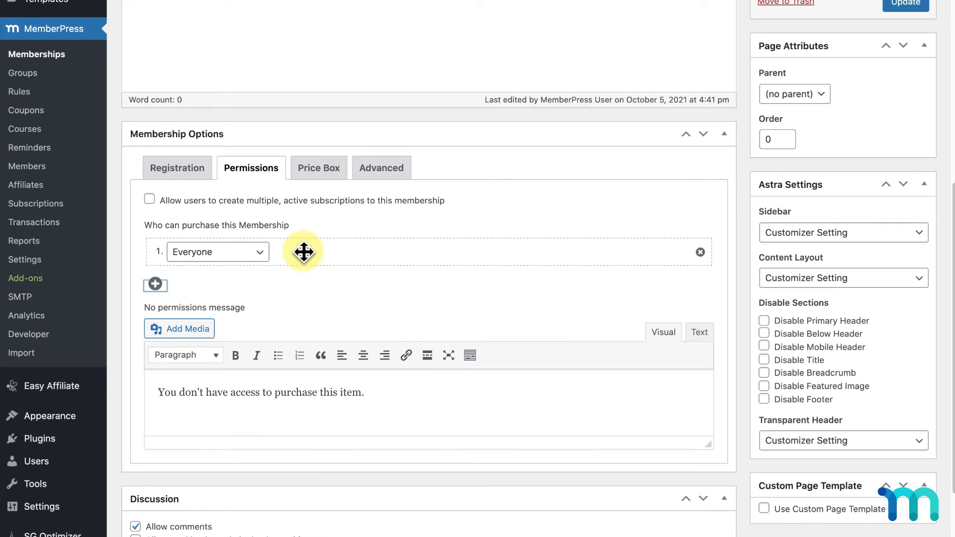
Open the membership's price box options, keeping Highlighted enabled and the button position set to Footer
{"action": "left_click", "coordinate": [318, 169]}
{"action": "scroll", "coordinate": [321, 170], "scroll_direction": "down", "scroll_amount": 1}
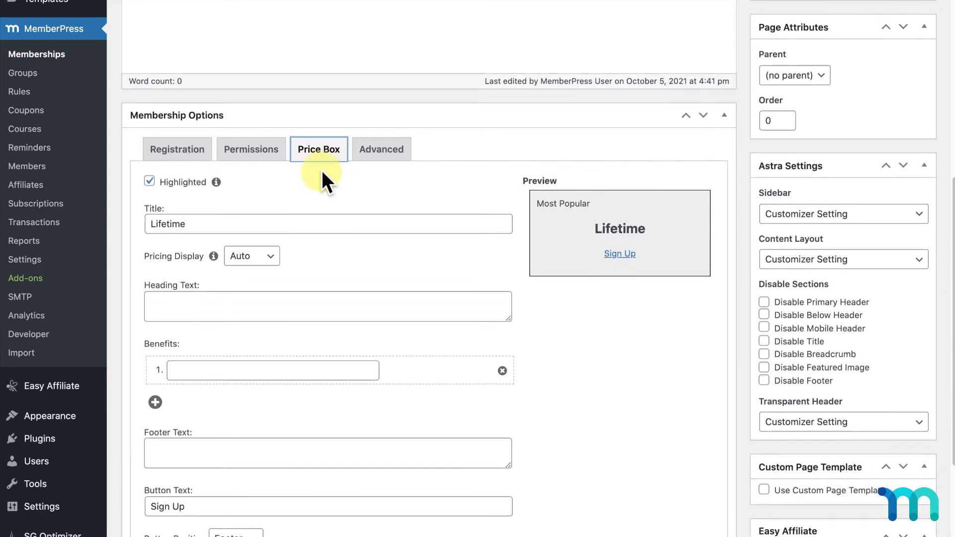
{"action": "scroll", "coordinate": [322, 171], "scroll_direction": "down", "scroll_amount": 2}
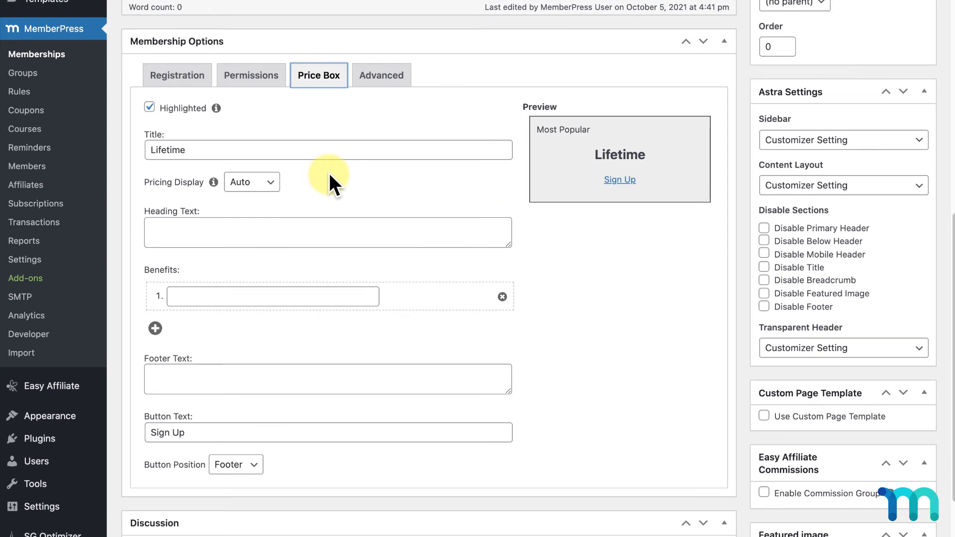
{"action": "left_click", "coordinate": [149, 107]}
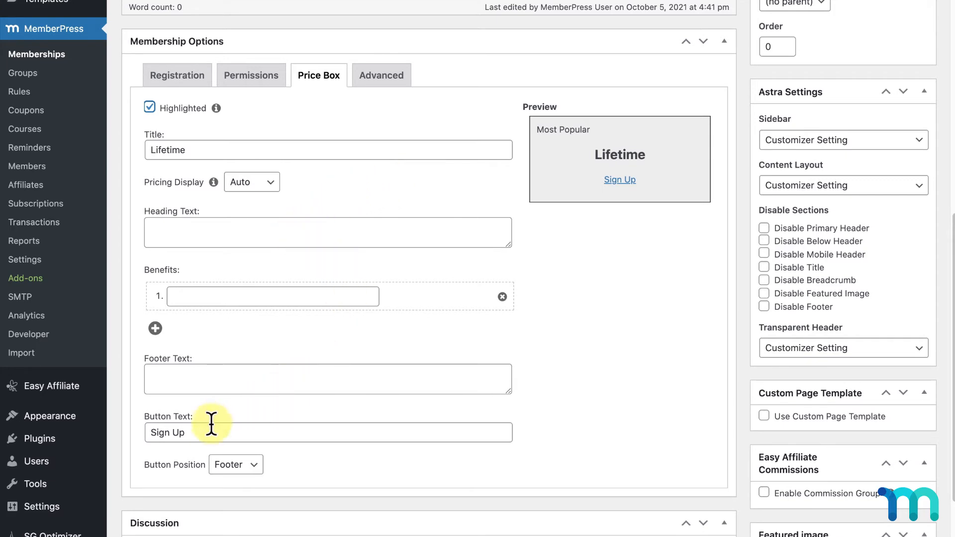
{"action": "left_click", "coordinate": [253, 464]}
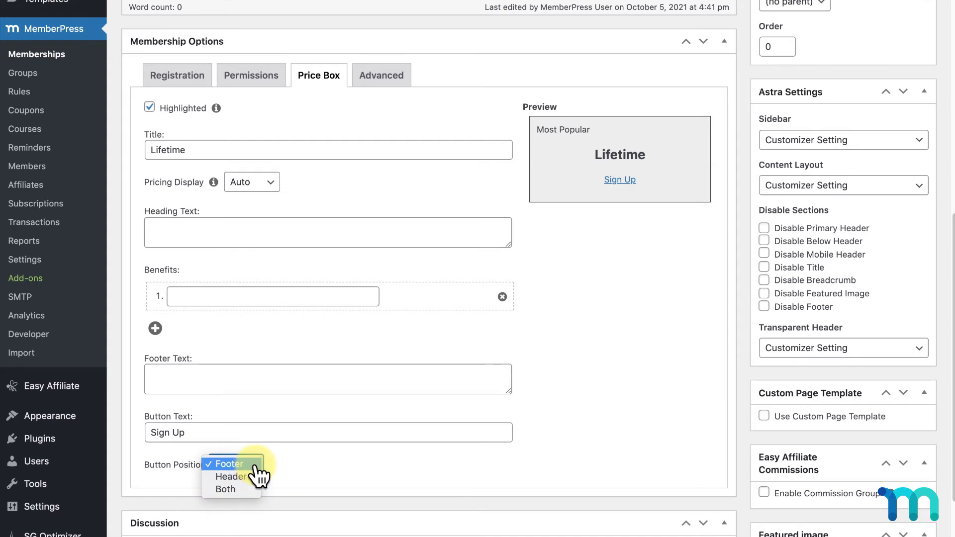
{"action": "left_click", "coordinate": [255, 466]}
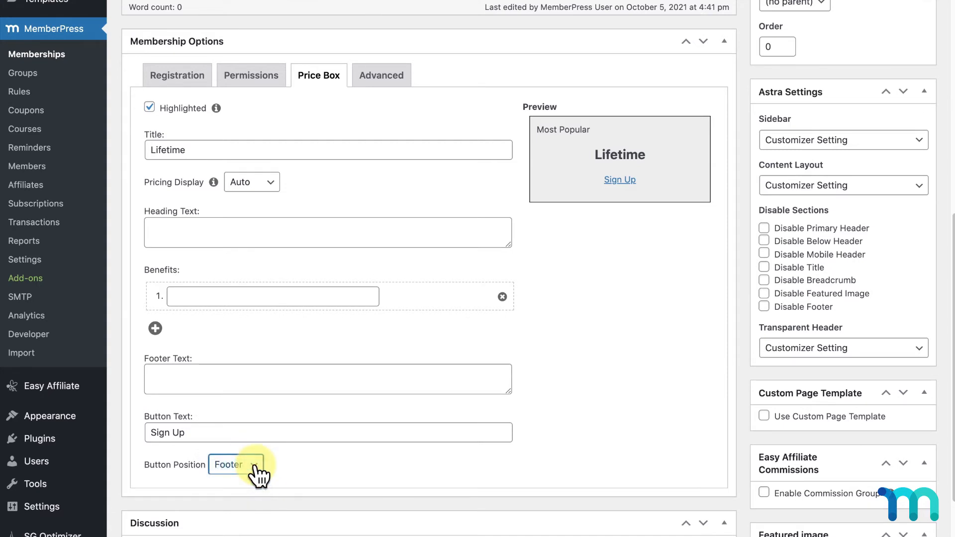
Add the benefits All content and 24/7 Support to the Lifetime price box
{"action": "left_click", "coordinate": [321, 296]}
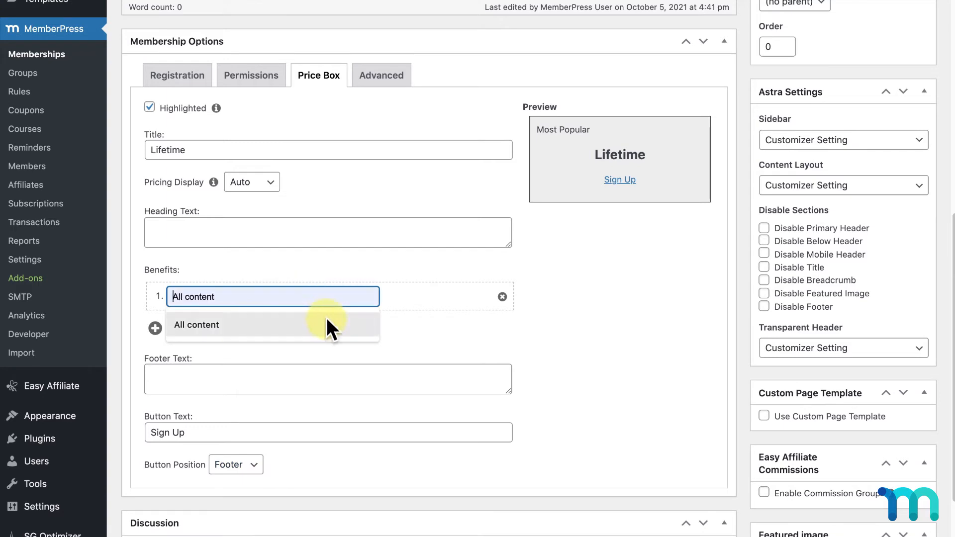
{"action": "left_click", "coordinate": [325, 321]}
{"action": "left_click", "coordinate": [156, 329]}
{"action": "type", "text": "24"}
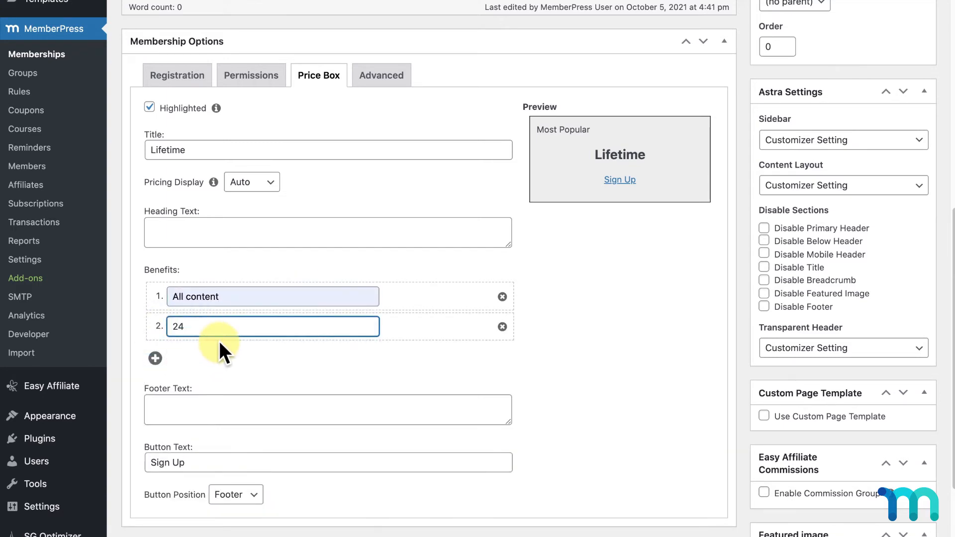
{"action": "type", "text": "/7 Support"}
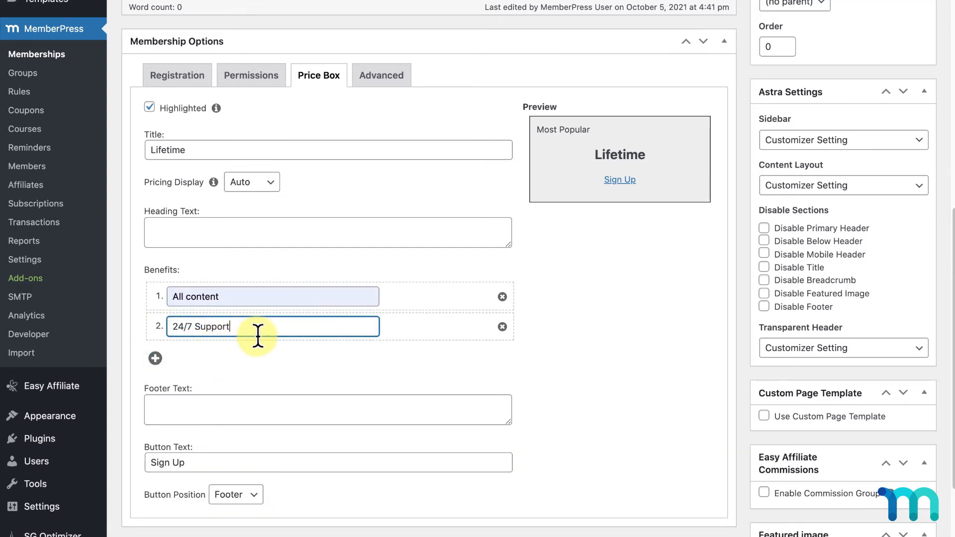
{"action": "left_click", "coordinate": [581, 338]}
Update the membership and check the Lifetime price box on the Monthly and Lifetime pricing page
{"action": "scroll", "coordinate": [696, 299], "scroll_direction": "up", "scroll_amount": 5}
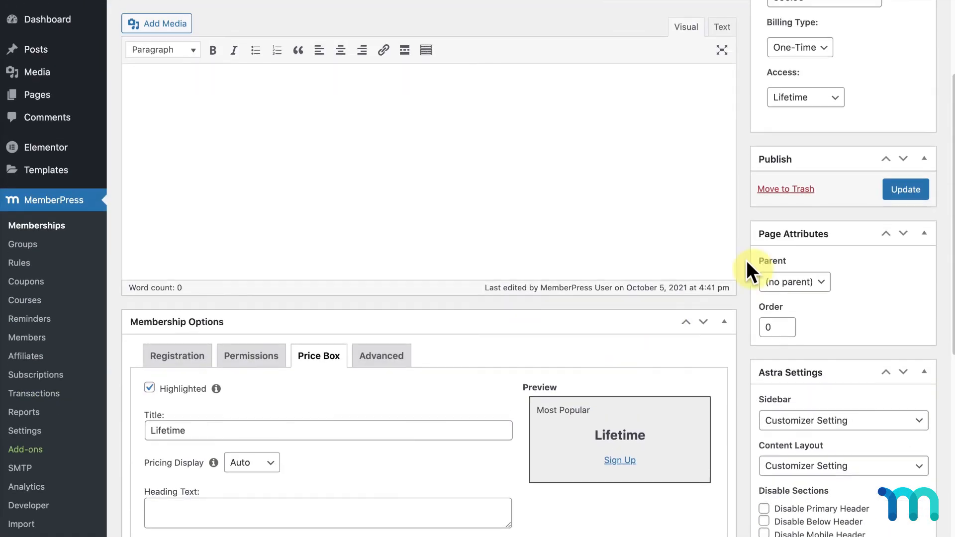
{"action": "left_click", "coordinate": [909, 195]}
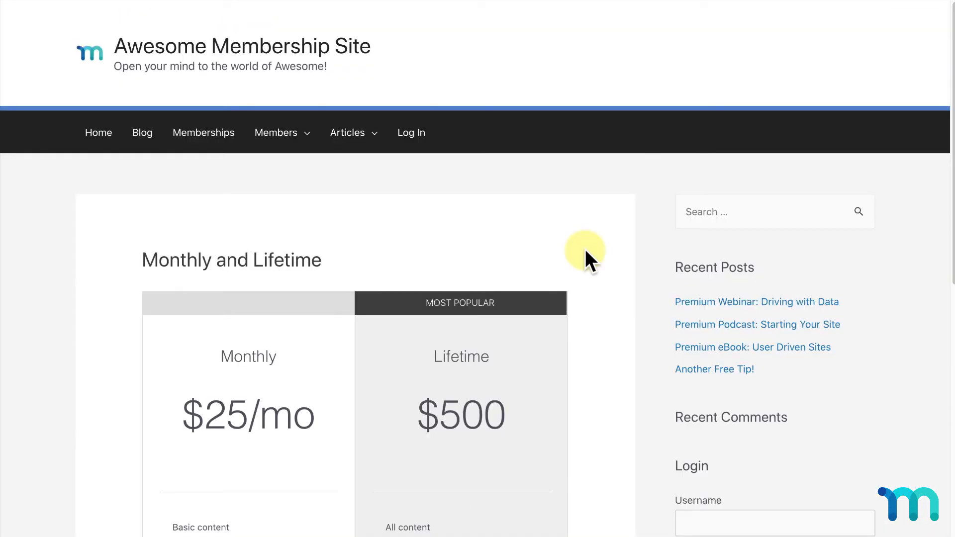
{"action": "scroll", "coordinate": [586, 252], "scroll_direction": "down", "scroll_amount": 3}
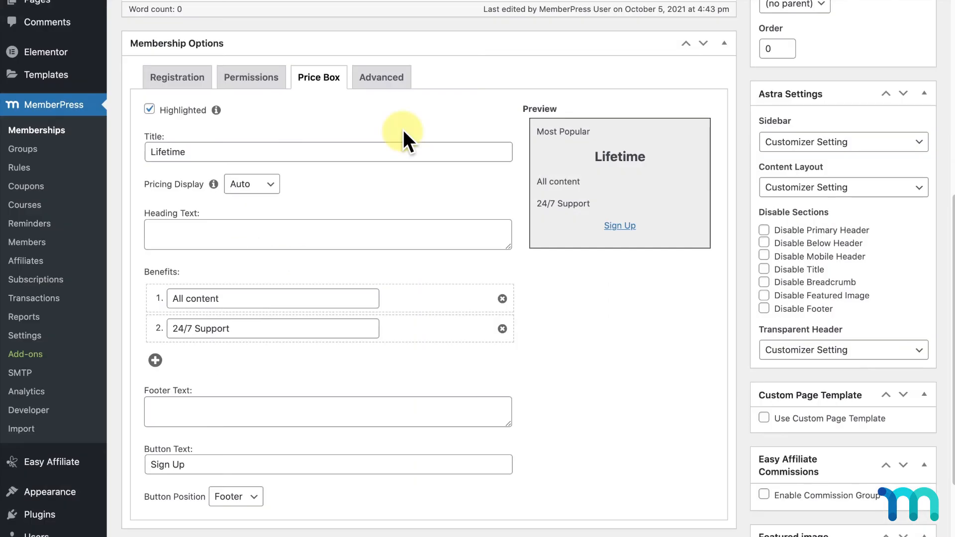
In the advanced membership options, set the pricing terms to Custom with the text "One easy lifetime payment of $500"
{"action": "left_click", "coordinate": [381, 81]}
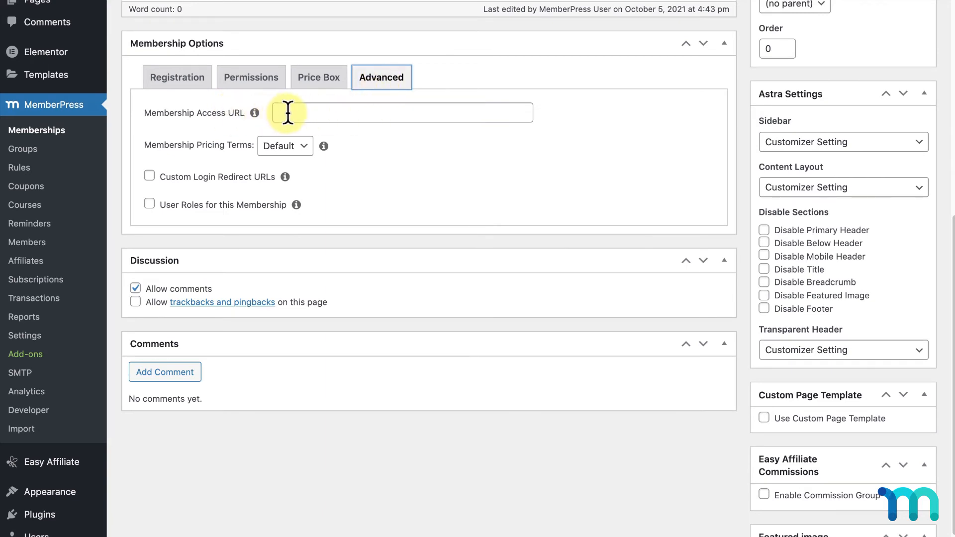
{"action": "left_click", "coordinate": [333, 112]}
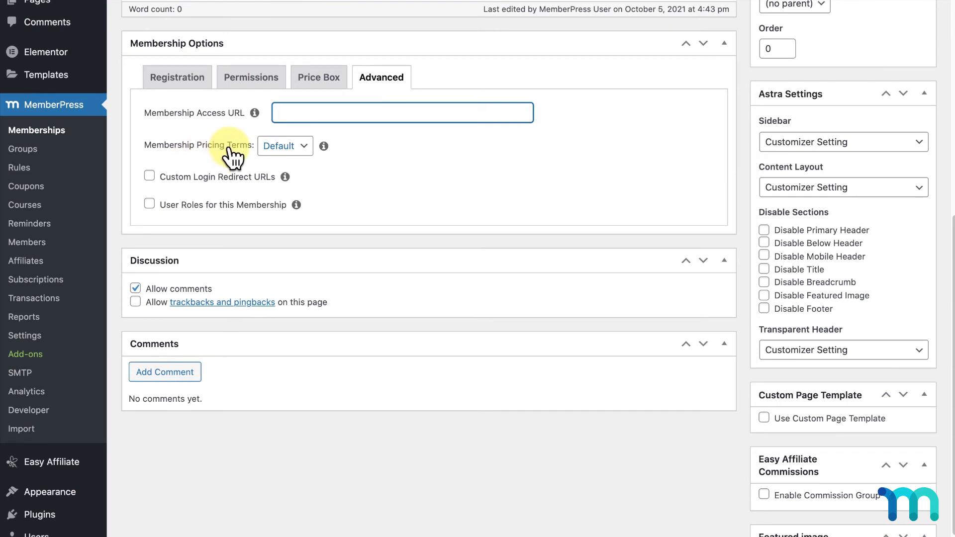
{"action": "left_click", "coordinate": [305, 146]}
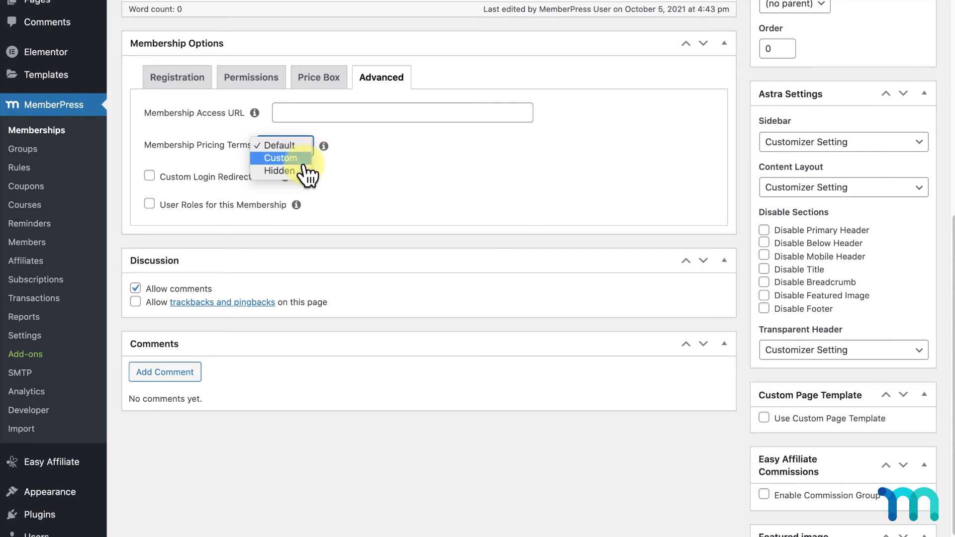
{"action": "left_click", "coordinate": [305, 159]}
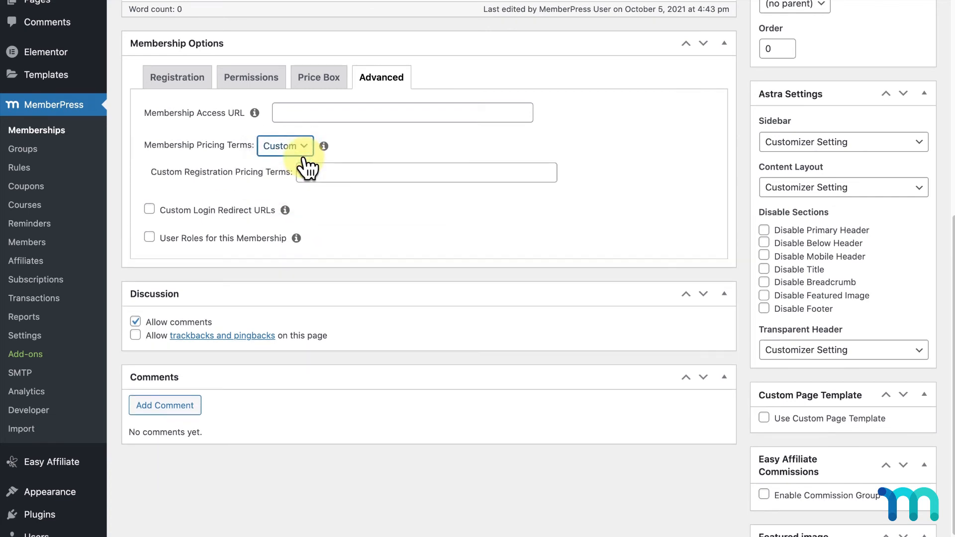
{"action": "left_click", "coordinate": [357, 170]}
{"action": "type", "text": "One easy lifetim"}
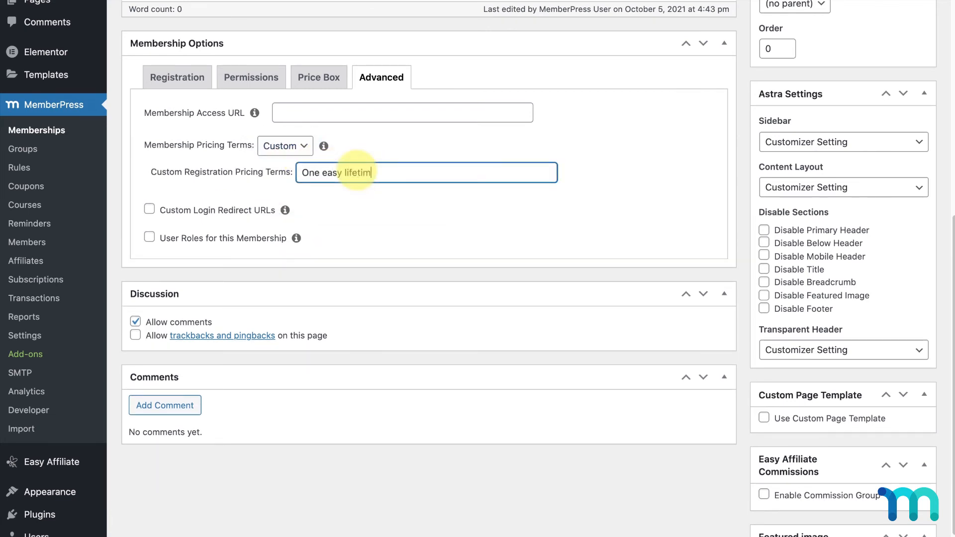
{"action": "type", "text": "e payment of $500"}
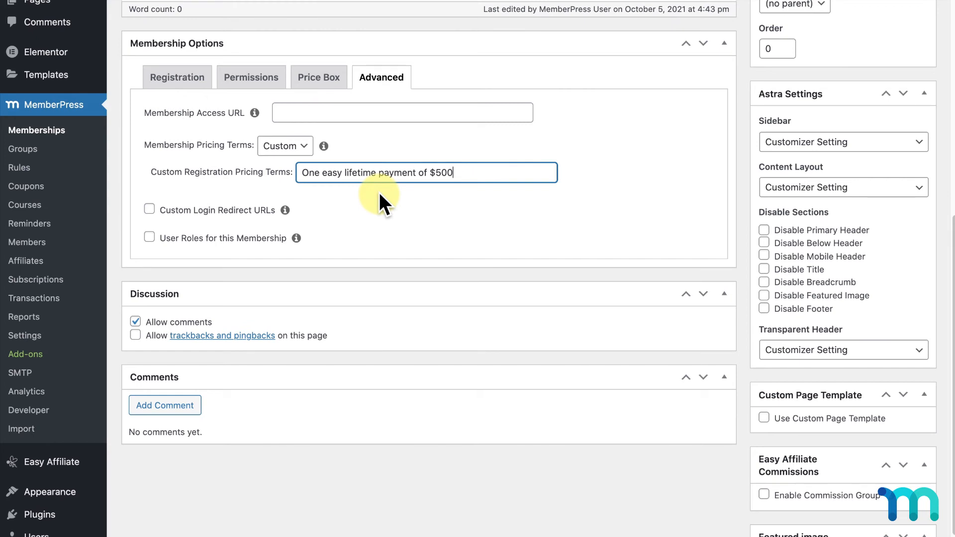
Update the membership and open its permalink to check the custom pricing terms on the registration page
{"action": "scroll", "coordinate": [398, 192], "scroll_direction": "up", "scroll_amount": 4}
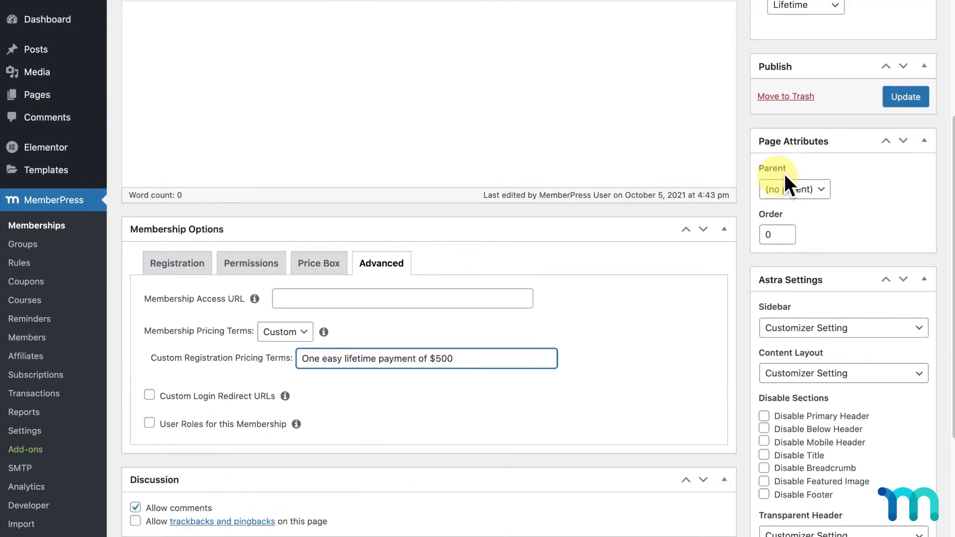
{"action": "left_click", "coordinate": [923, 98]}
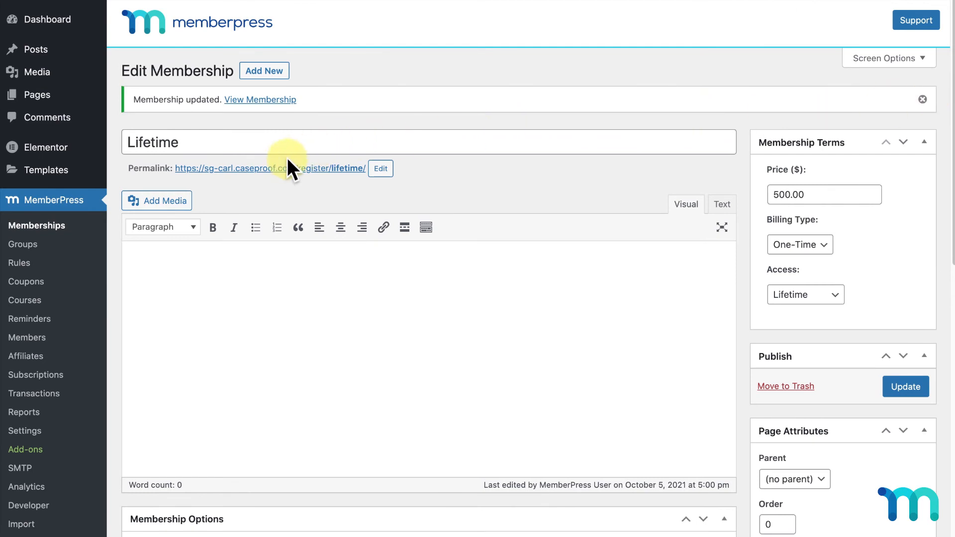
{"action": "right_click", "coordinate": [278, 166]}
{"action": "left_click", "coordinate": [371, 199]}
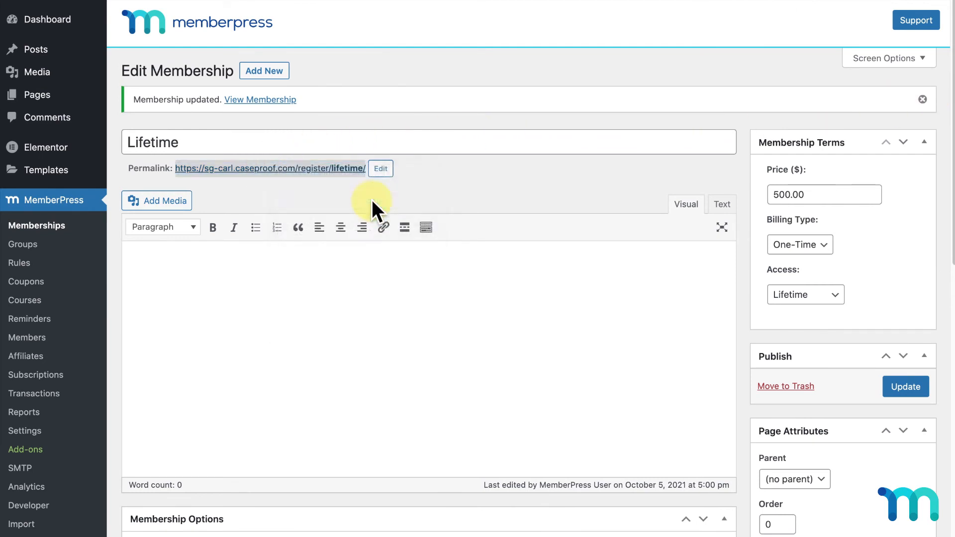
Enable custom login redirect URLs for the membership and set the default login redirect URL to /webinars/
{"action": "scroll", "coordinate": [372, 219], "scroll_direction": "down", "scroll_amount": 3}
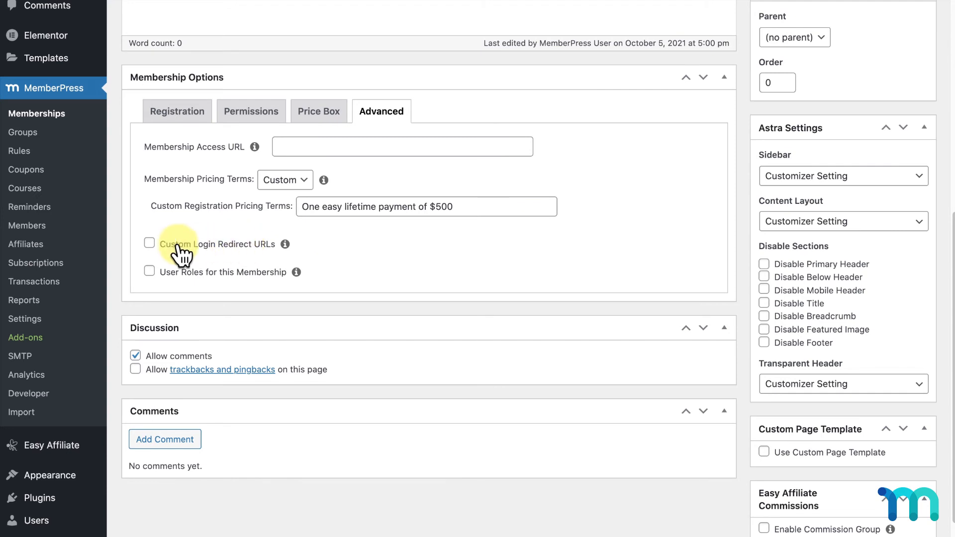
{"action": "left_click", "coordinate": [150, 243]}
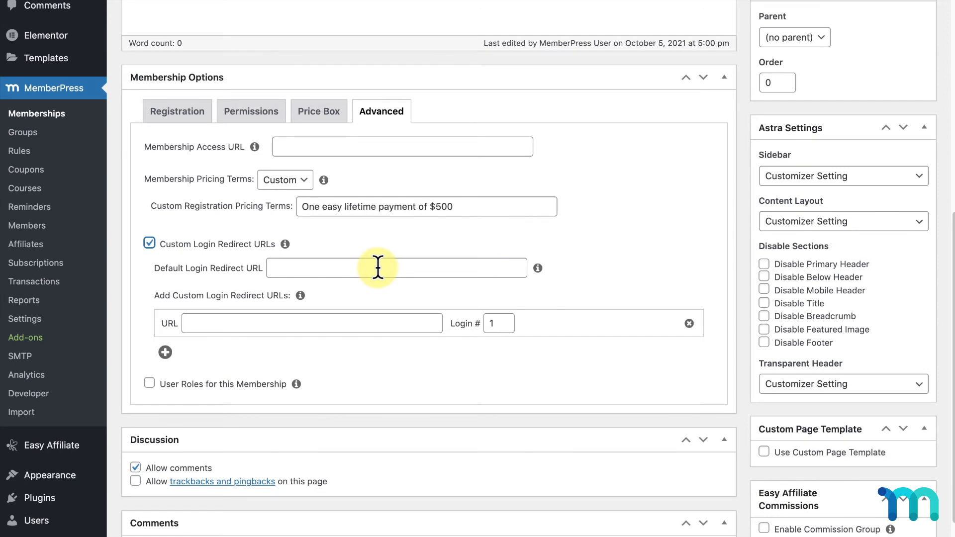
{"action": "left_click", "coordinate": [378, 267]}
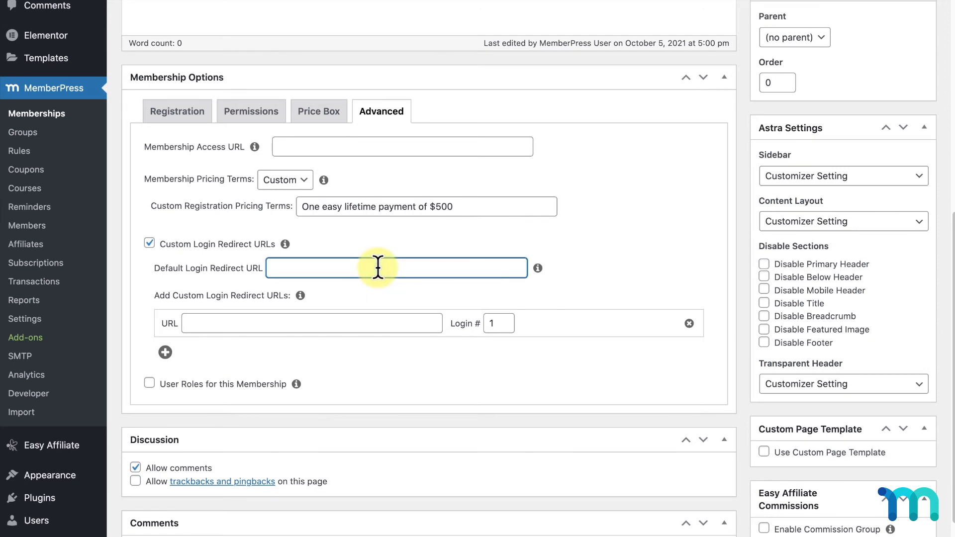
{"action": "type", "text": "/webinars/"}
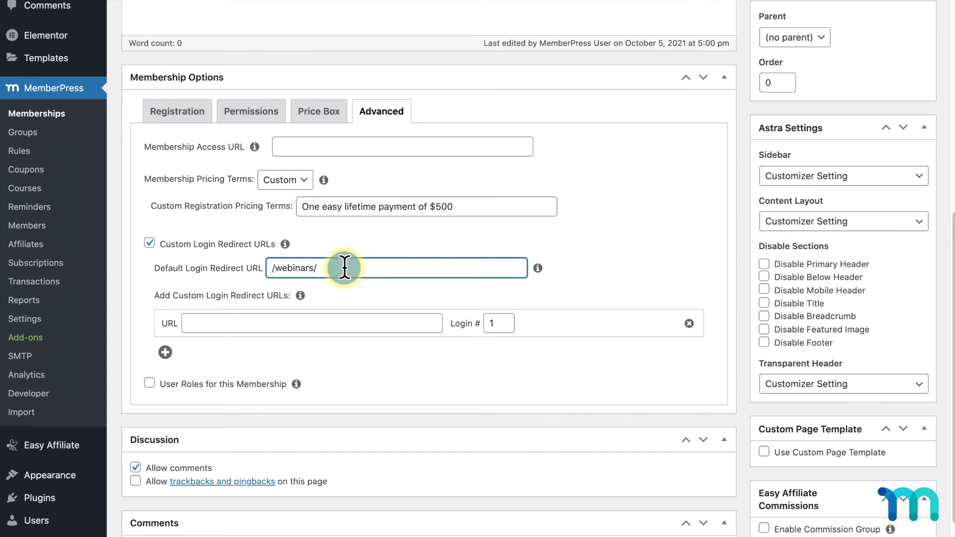
{"action": "left_click_drag", "start_coordinate": [262, 266], "coordinate": [325, 271]}
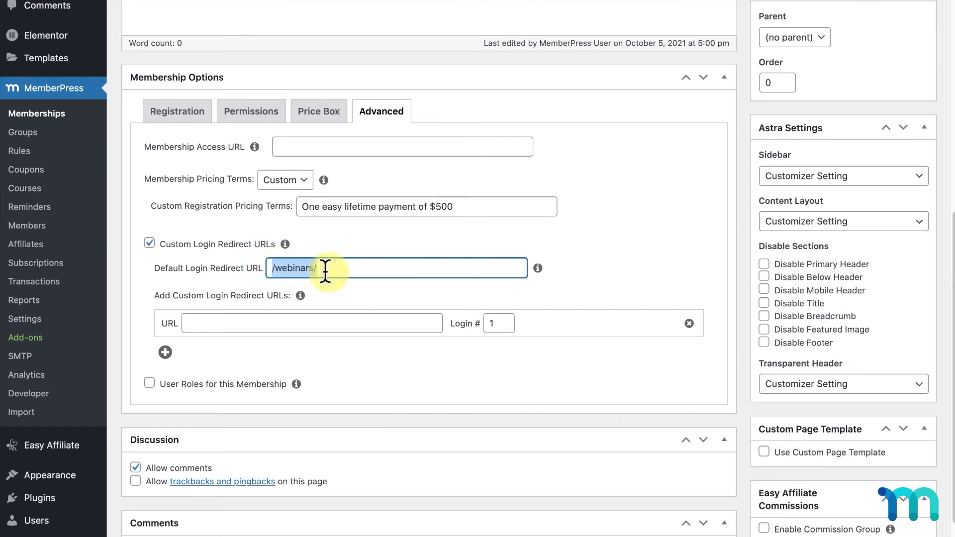
{"action": "left_click", "coordinate": [359, 268]}
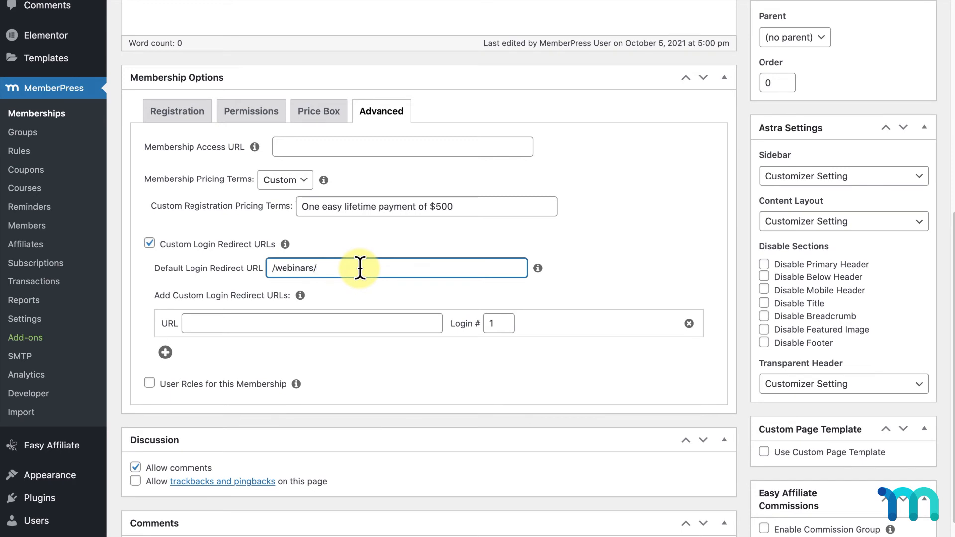
Set the first custom login redirect to /welcome-deal/ for login number 3
{"action": "scroll", "coordinate": [360, 268], "scroll_direction": "down", "scroll_amount": 2}
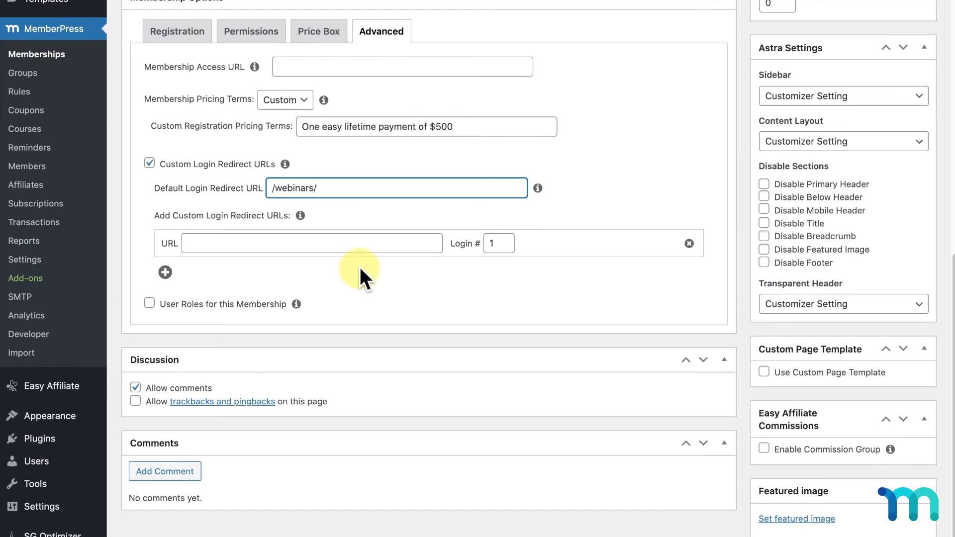
{"action": "left_click", "coordinate": [359, 266]}
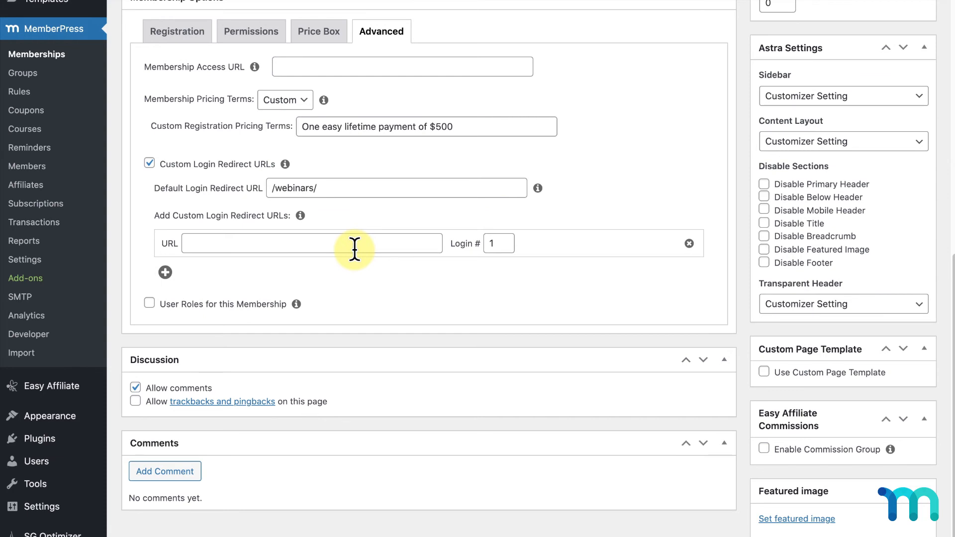
{"action": "left_click", "coordinate": [354, 249]}
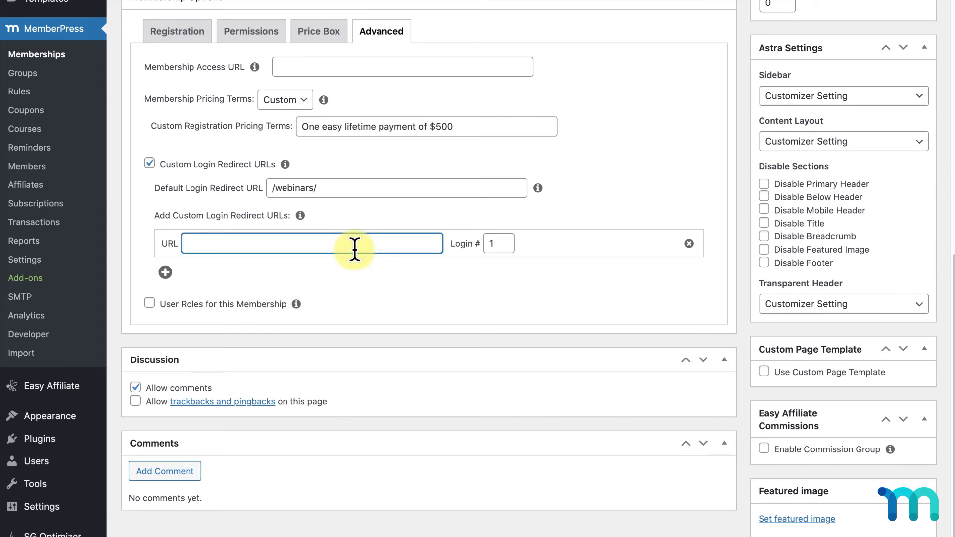
{"action": "type", "text": "/welcome-deal/"}
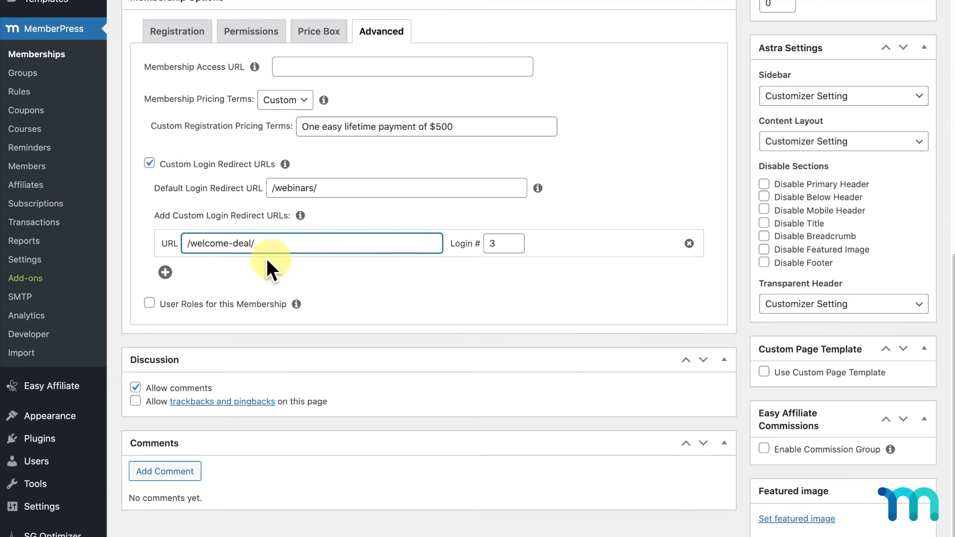
Add a second custom login redirect to /new-offer/ for login number 10
{"action": "left_click", "coordinate": [166, 273]}
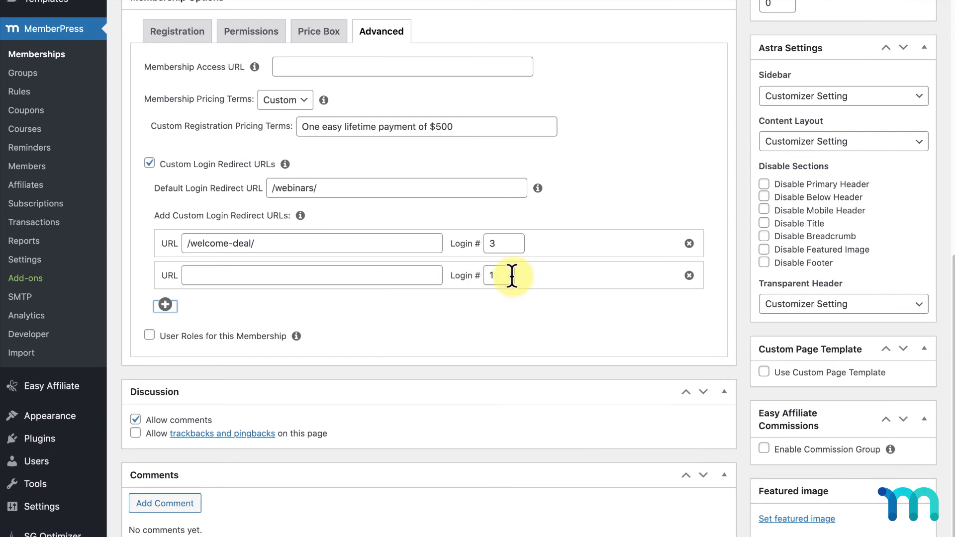
{"action": "left_click", "coordinate": [498, 275]}
{"action": "type", "text": "0"}
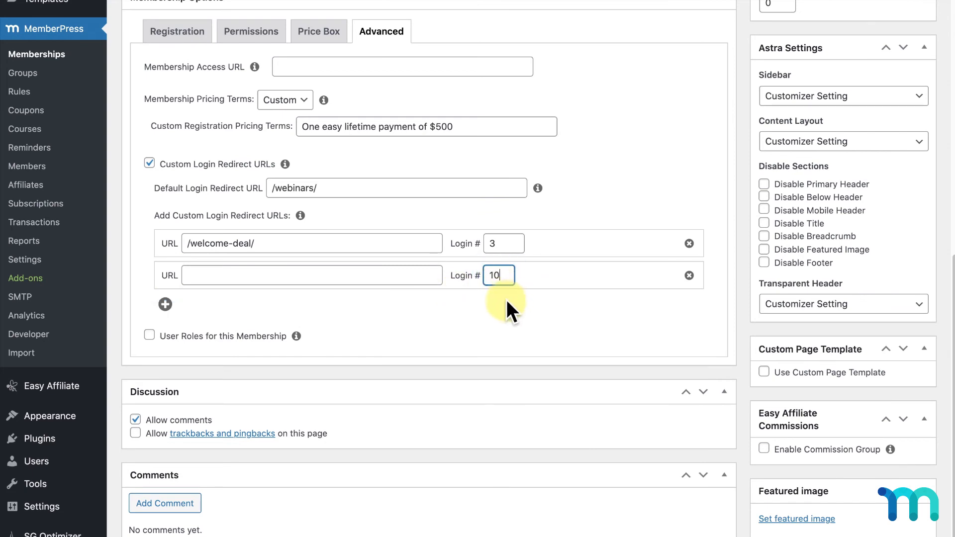
{"action": "left_click", "coordinate": [396, 275]}
{"action": "type", "text": "/"}
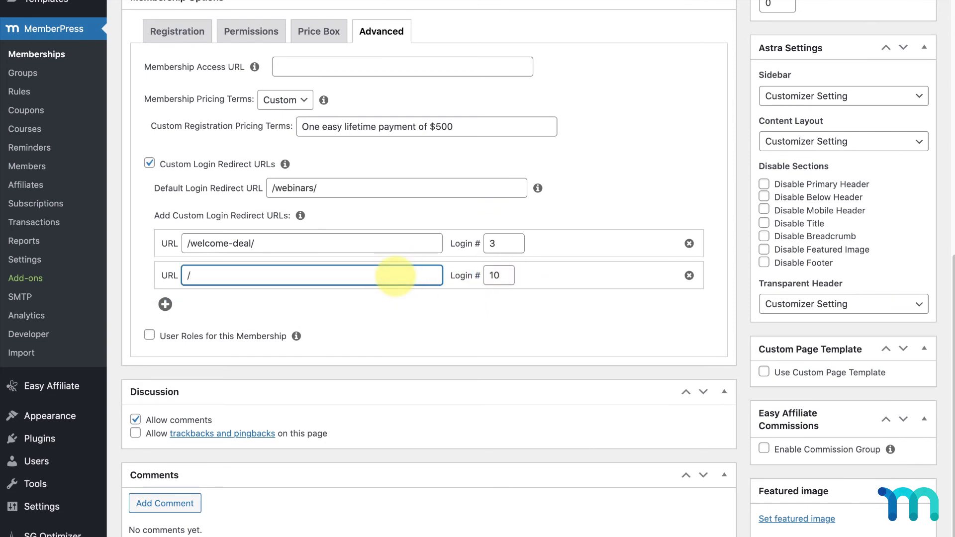
{"action": "type", "text": "new-offer/"}
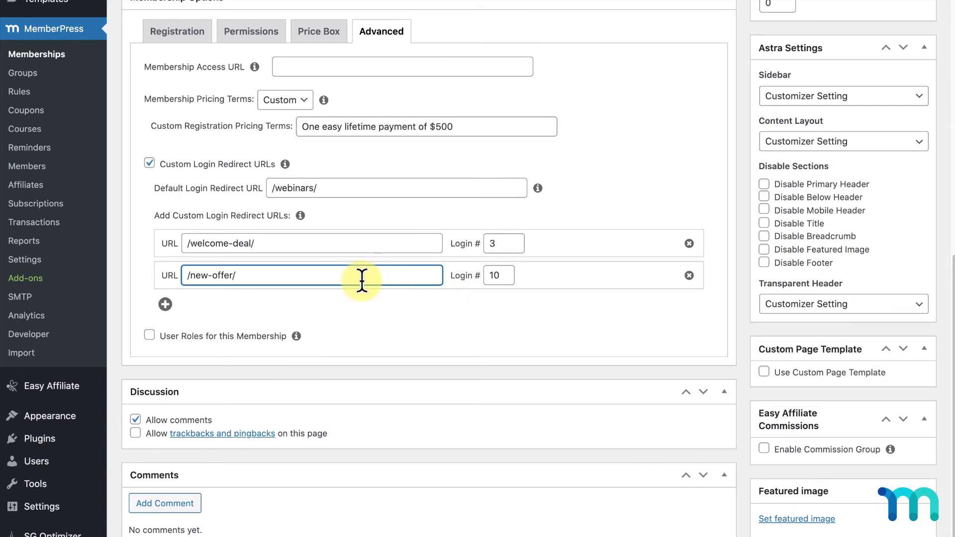
{"action": "left_click", "coordinate": [428, 295]}
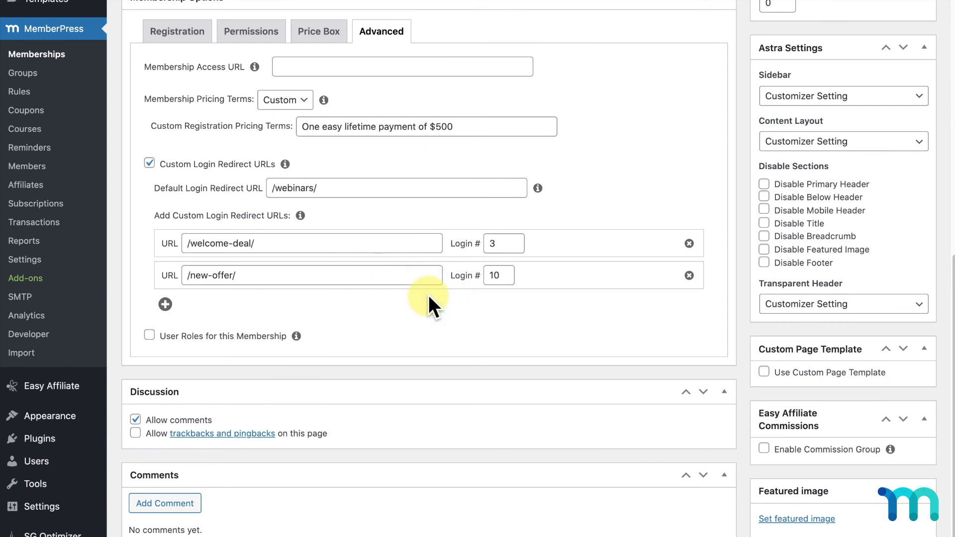
Enable the user roles option for the membership to view the available roles, and disable it again
{"action": "scroll", "coordinate": [428, 294], "scroll_direction": "down", "scroll_amount": 1}
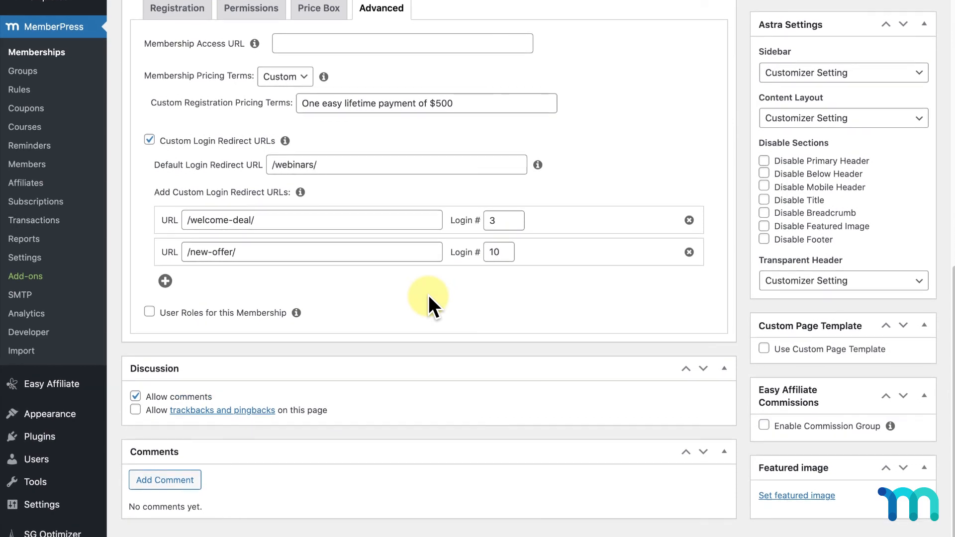
{"action": "left_click", "coordinate": [150, 315]}
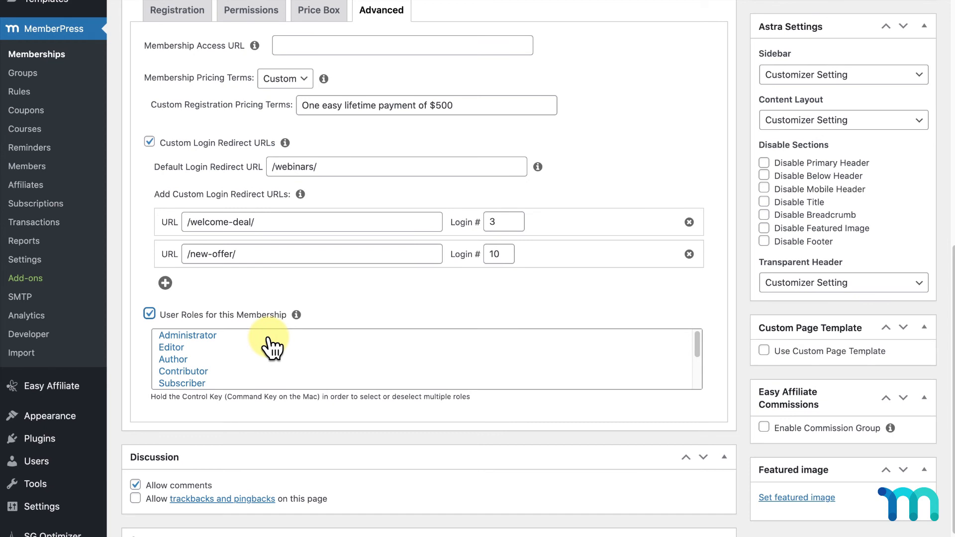
{"action": "left_click", "coordinate": [149, 313]}
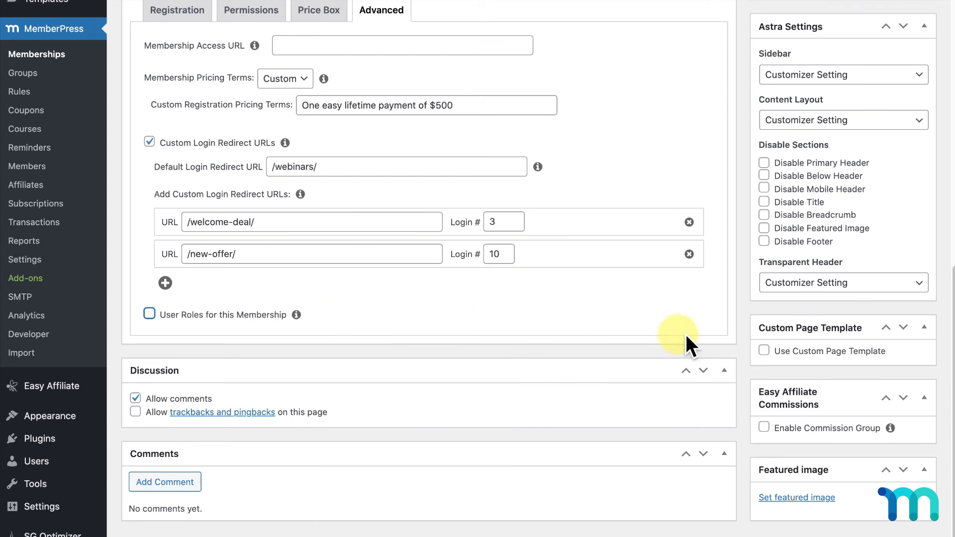
Enable the custom page template to view its choices, keep Elementor Canvas selected, and disable the option again
{"action": "left_click", "coordinate": [764, 351]}
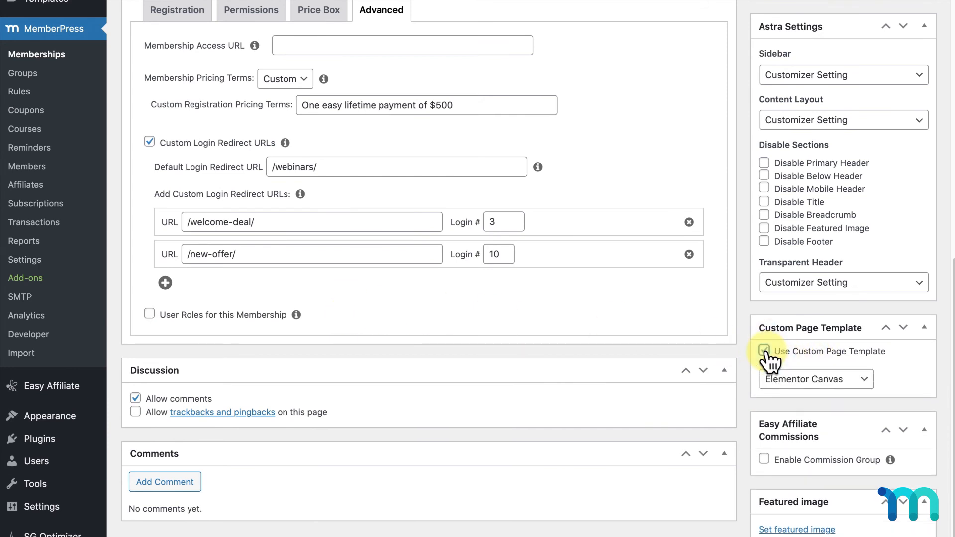
{"action": "scroll", "coordinate": [768, 359], "scroll_direction": "down", "scroll_amount": 1}
{"action": "left_click", "coordinate": [827, 357]}
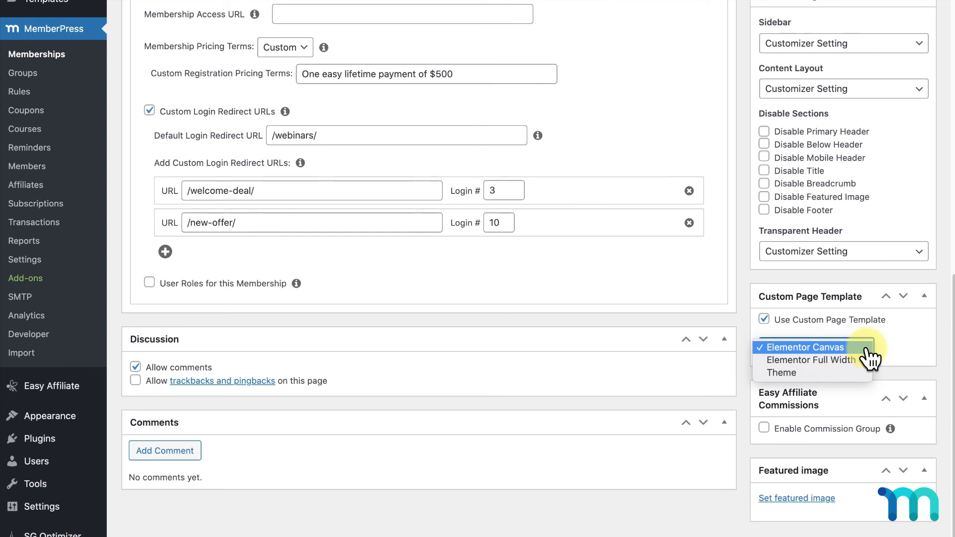
{"action": "left_click", "coordinate": [867, 351]}
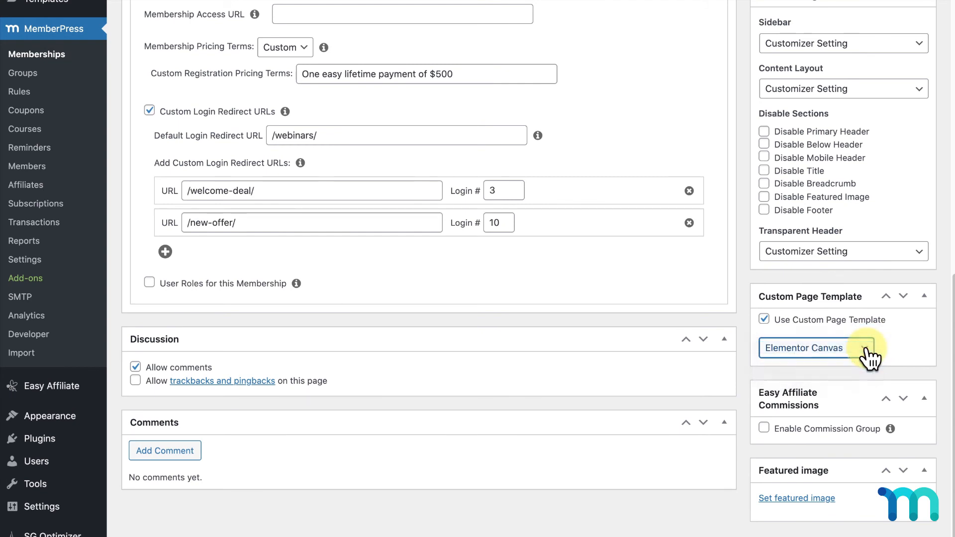
{"action": "left_click", "coordinate": [764, 320]}
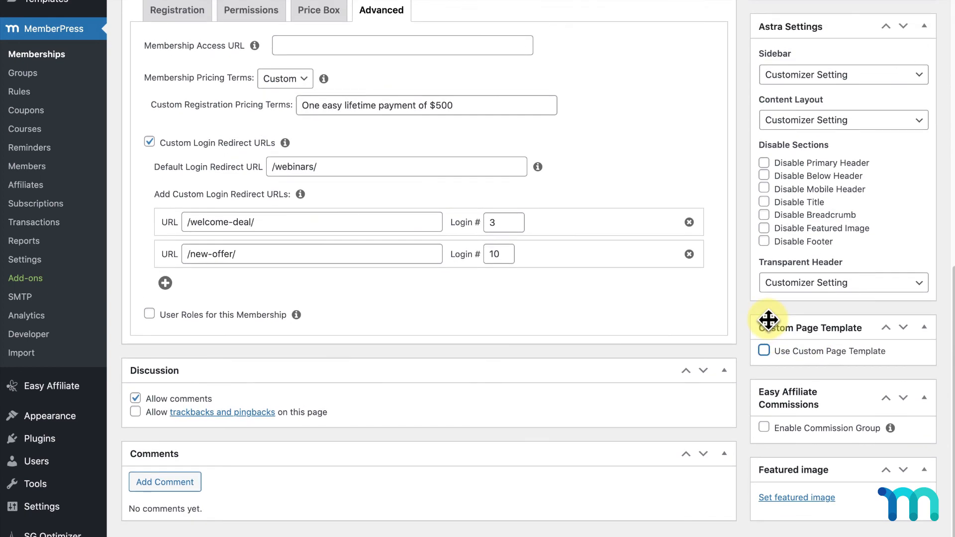
Update the Lifetime membership to save its advanced options
{"action": "scroll", "coordinate": [769, 320], "scroll_direction": "up", "scroll_amount": 10}
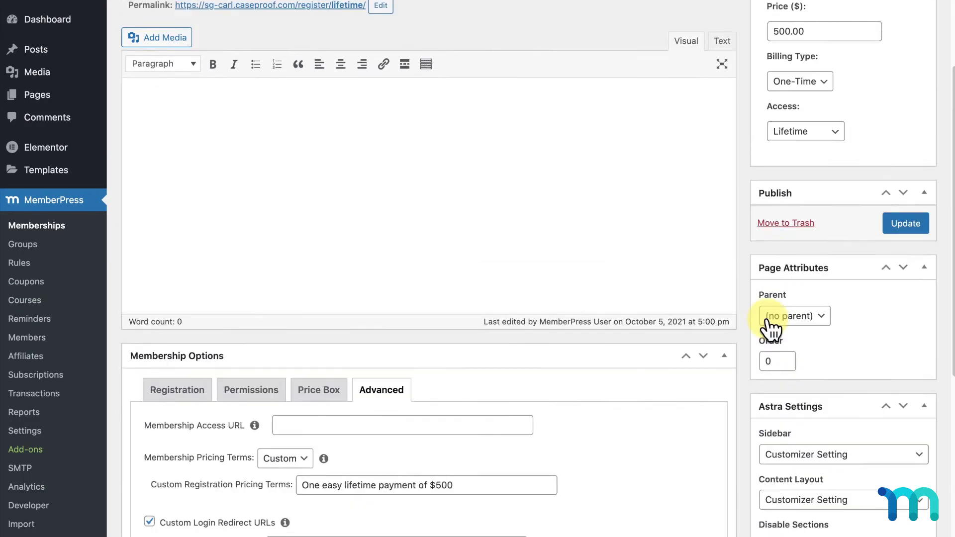
{"action": "left_click", "coordinate": [906, 334]}
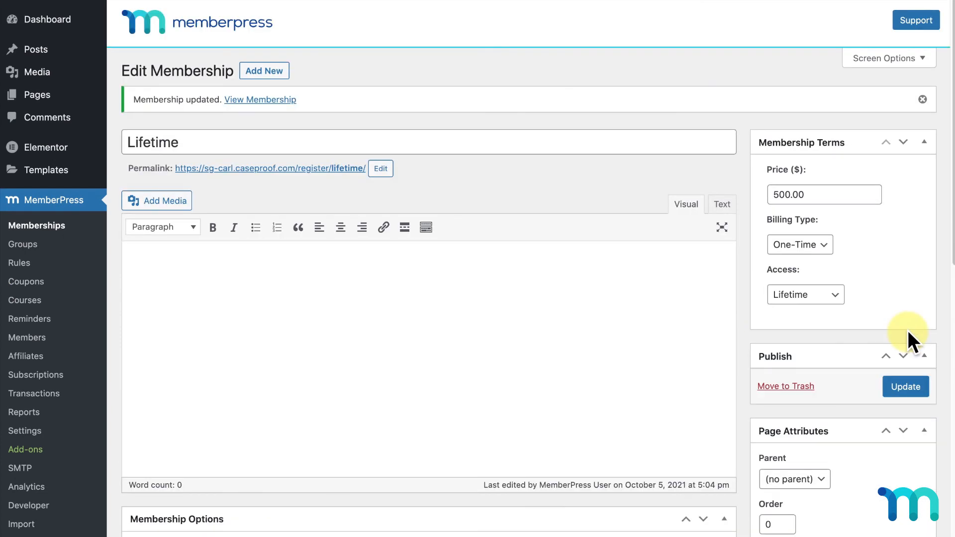
Add a new membership titled Monthly and set its price to $25
{"action": "left_click", "coordinate": [277, 73]}
{"action": "type", "text": "Monthly"}
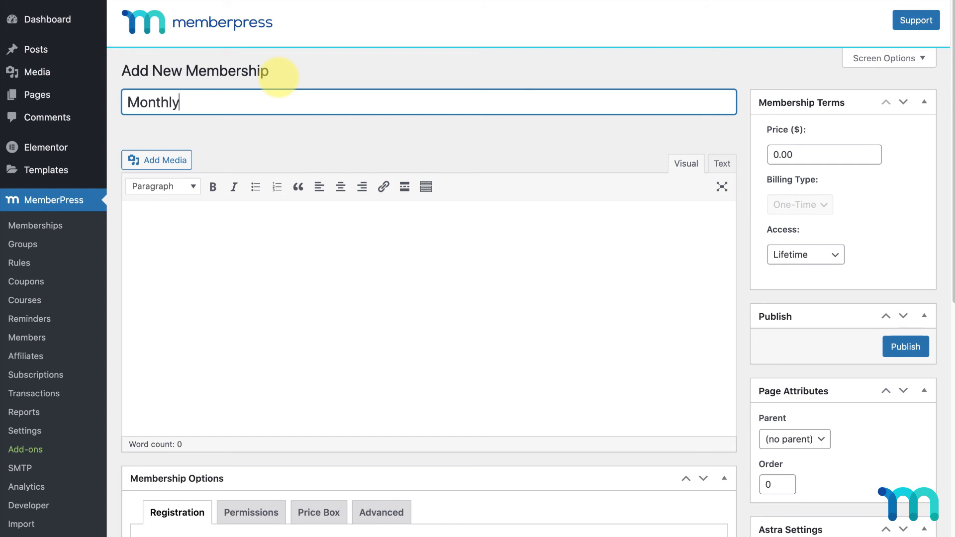
{"action": "left_click", "coordinate": [795, 154]}
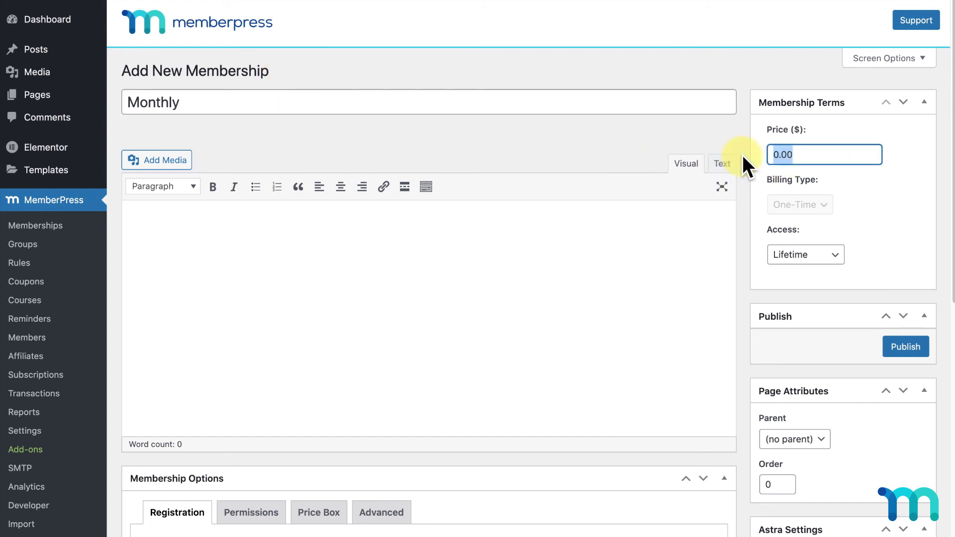
{"action": "type", "text": "25"}
{"action": "left_click", "coordinate": [909, 186]}
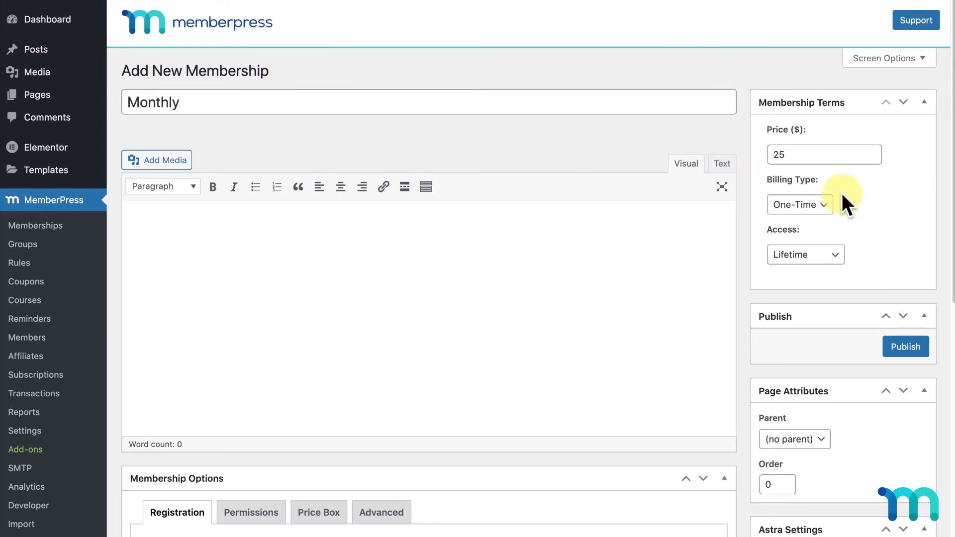
Set the Monthly membership's billing type to Recurring with a Monthly interval
{"action": "left_click", "coordinate": [823, 204]}
{"action": "left_click", "coordinate": [821, 190]}
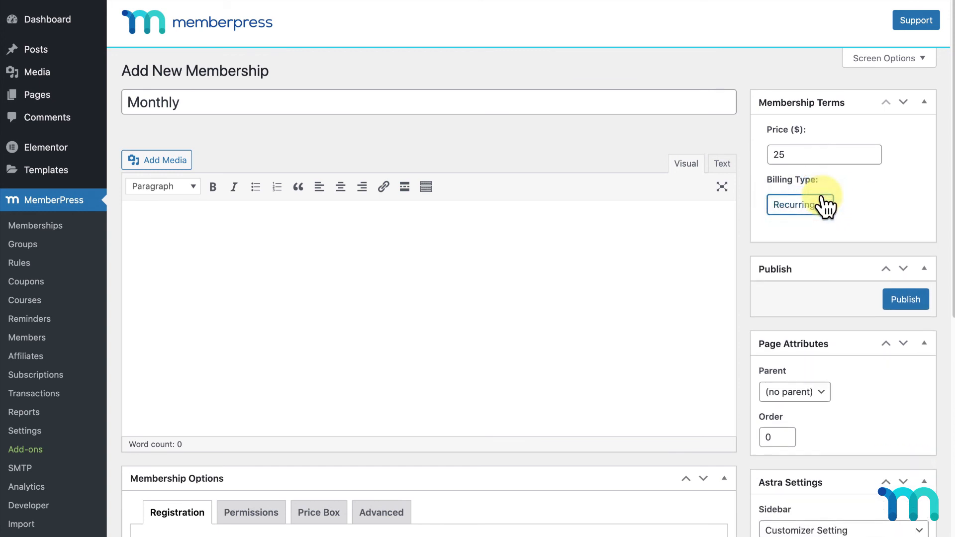
{"action": "left_click", "coordinate": [846, 255]}
{"action": "left_click", "coordinate": [835, 192]}
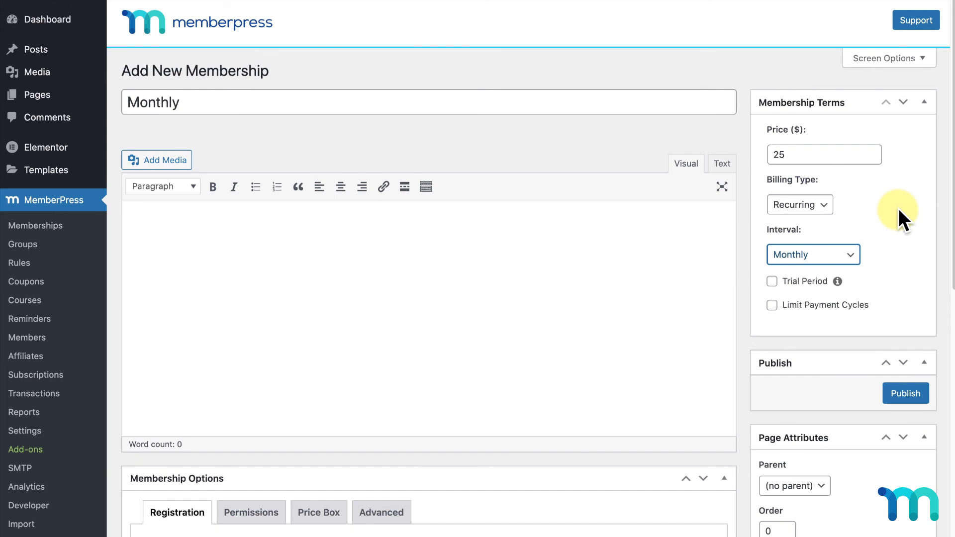
Enable a trial period of 30 days for the Monthly membership and publish it
{"action": "left_click", "coordinate": [773, 282]}
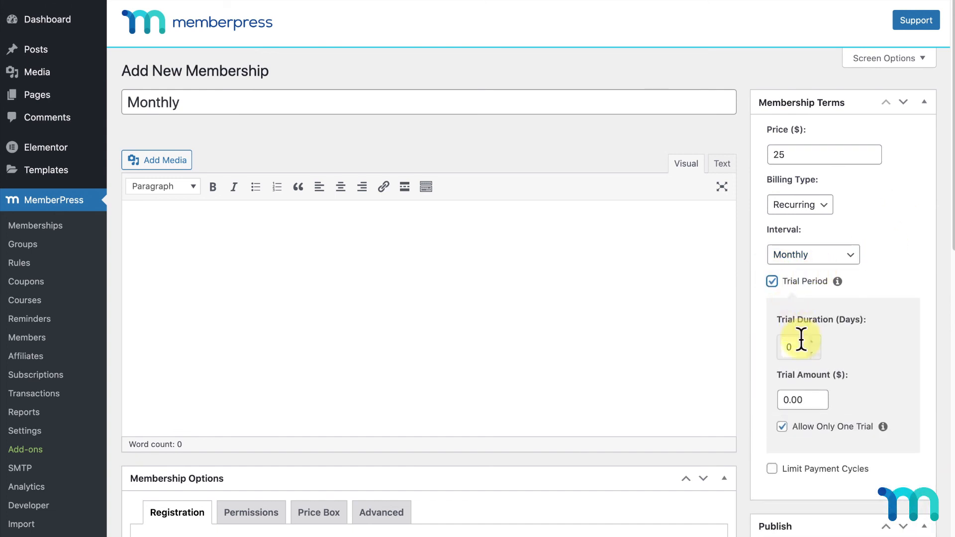
{"action": "double_click", "coordinate": [779, 346]}
{"action": "type", "text": "30"}
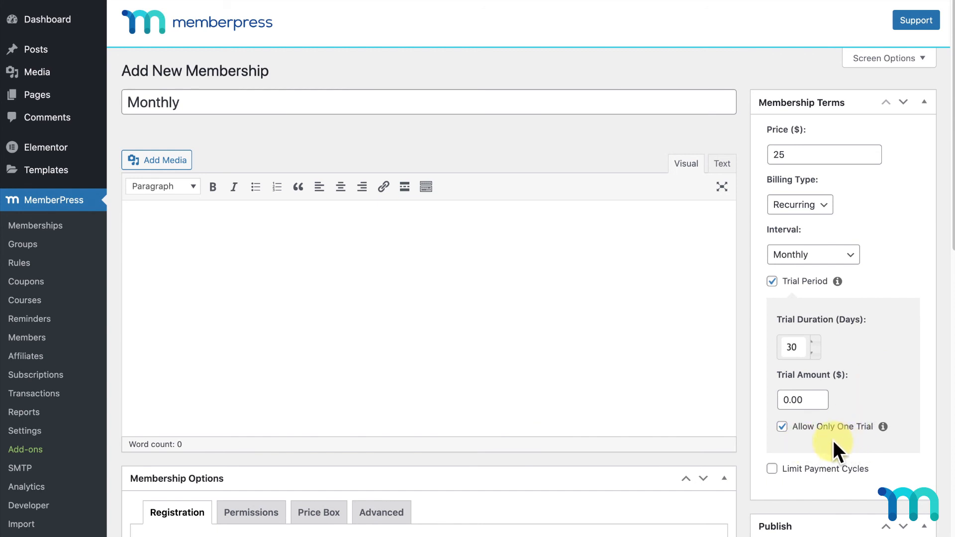
{"action": "scroll", "coordinate": [833, 440], "scroll_direction": "down", "scroll_amount": 3}
{"action": "left_click", "coordinate": [897, 457]}
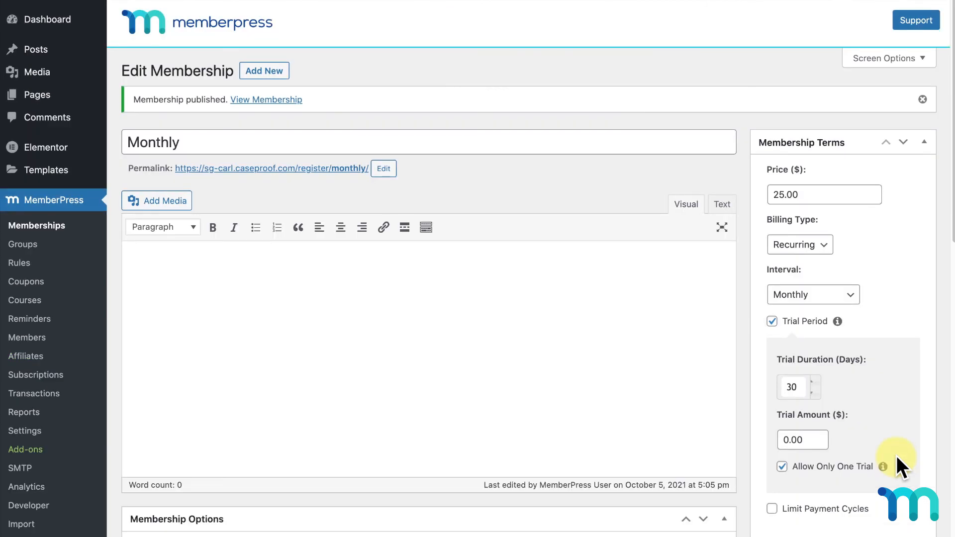
Open the Lifetime membership from the memberships list and open its permalink in an incognito window
{"action": "left_click", "coordinate": [42, 233]}
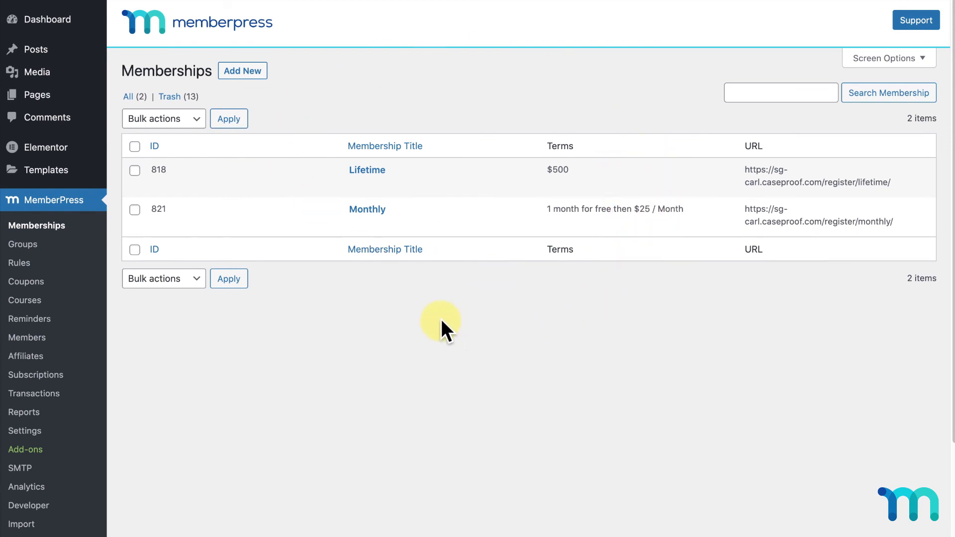
{"action": "left_click", "coordinate": [371, 169]}
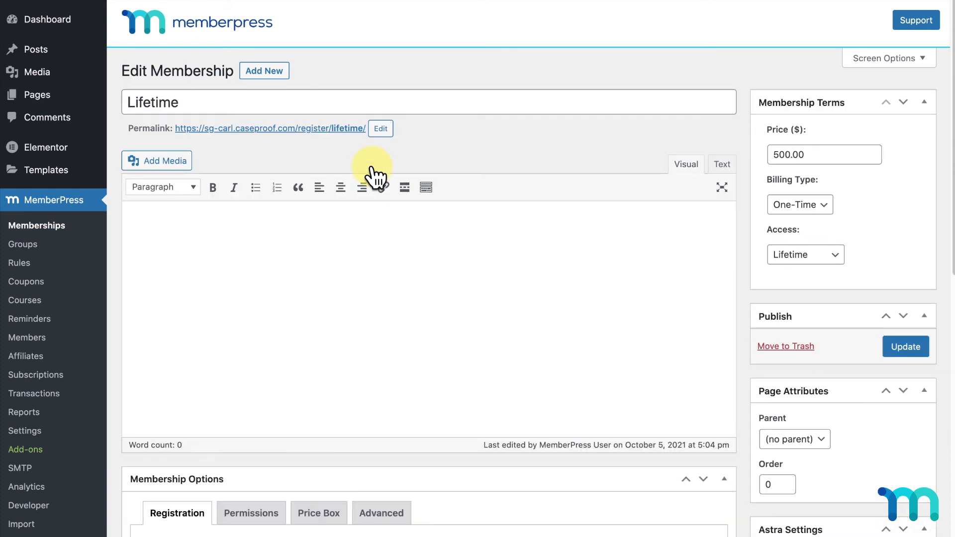
{"action": "right_click", "coordinate": [340, 127]}
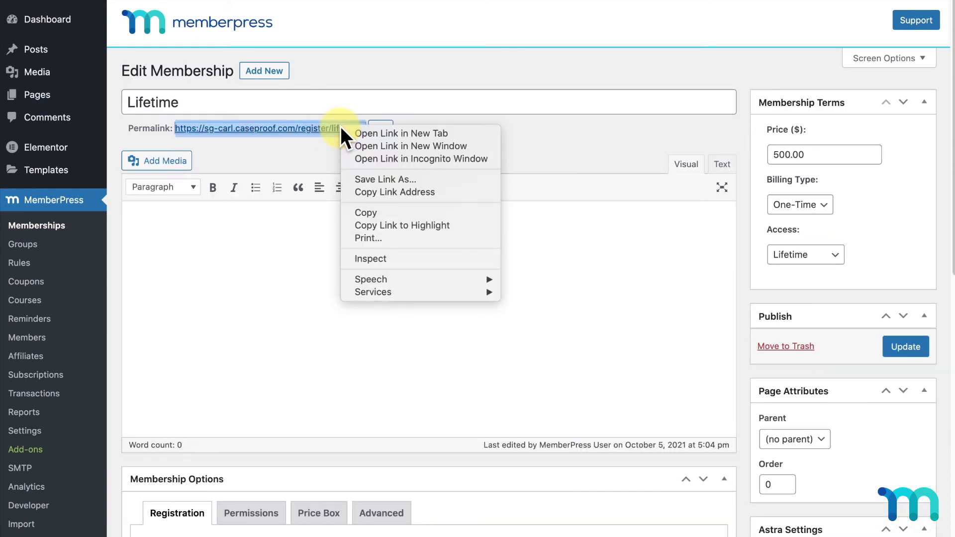
{"action": "left_click", "coordinate": [392, 158]}
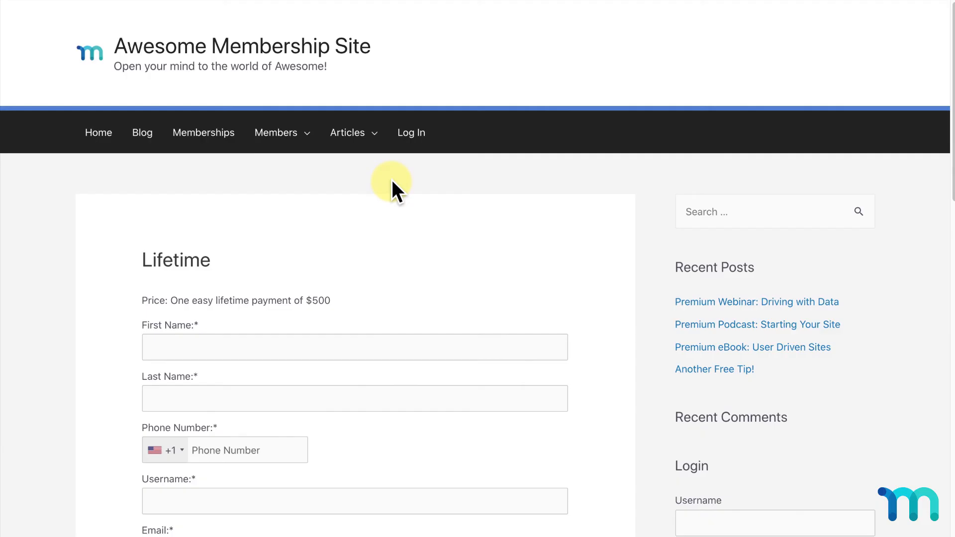
Enter the test customer's first and last name in the Lifetime registration form
{"action": "scroll", "coordinate": [392, 182], "scroll_direction": "down", "scroll_amount": 2}
{"action": "scroll", "coordinate": [392, 180], "scroll_direction": "down", "scroll_amount": 2}
{"action": "left_click", "coordinate": [420, 169]}
{"action": "type", "text": "Test"}
{"action": "key", "text": "Tab"}
{"action": "type", "text": "User"}
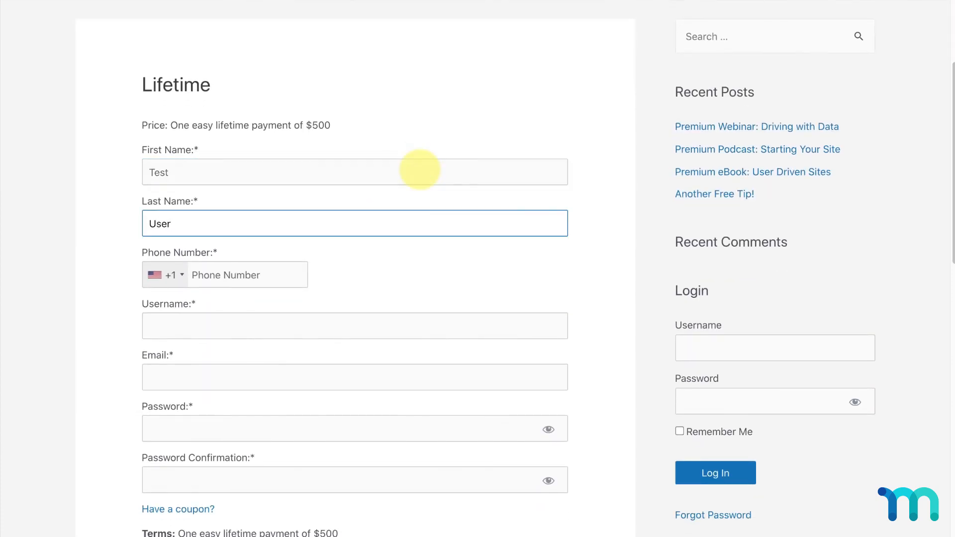
Fill in the test customer's username, e-mail, account password and password confirmation
{"action": "left_click", "coordinate": [426, 326]}
{"action": "type", "text": "testuser2232"}
{"action": "left_click", "coordinate": [426, 377]}
{"action": "type", "text": "testuser2232@test.com"}
{"action": "key", "text": "Tab"}
{"action": "type", "text": "•••••••"}
{"action": "key", "text": "Tab"}
{"action": "type", "text": "•••••••"}
Choose the Offline payment method and submit the Lifetime membership purchase
{"action": "scroll", "coordinate": [426, 377], "scroll_direction": "down", "scroll_amount": 8}
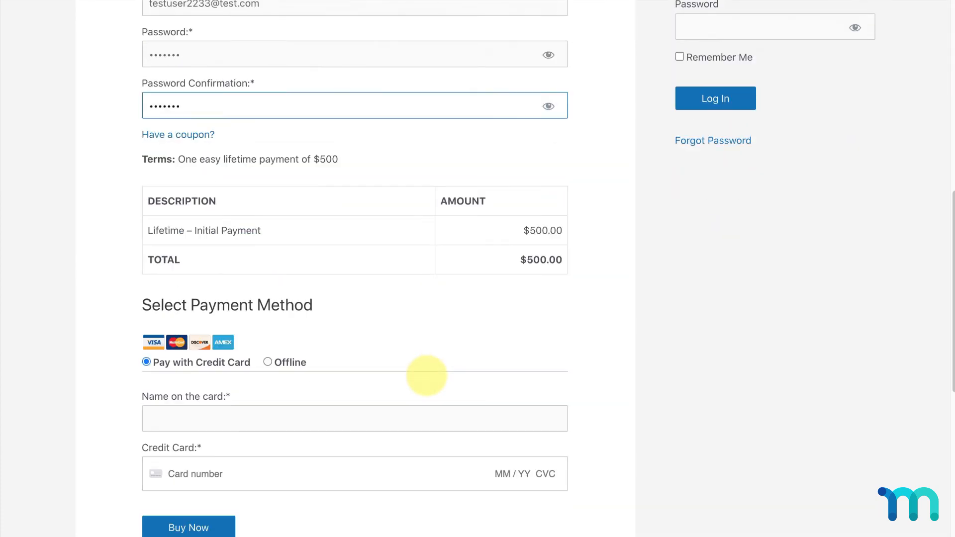
{"action": "left_click", "coordinate": [267, 297]}
{"action": "left_click", "coordinate": [212, 354]}
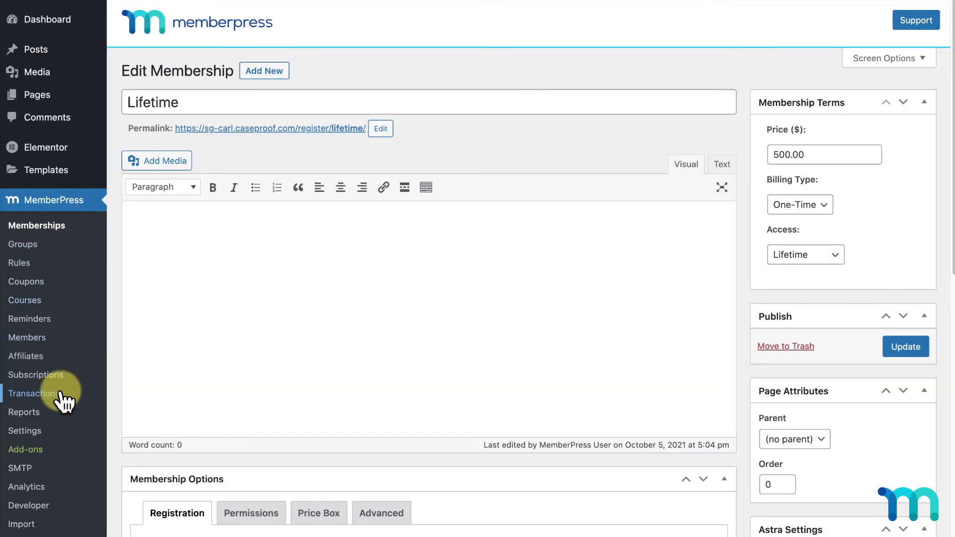
Review the test purchase in the MemberPress transactions list and return to the memberships list
{"action": "left_click", "coordinate": [34, 393]}
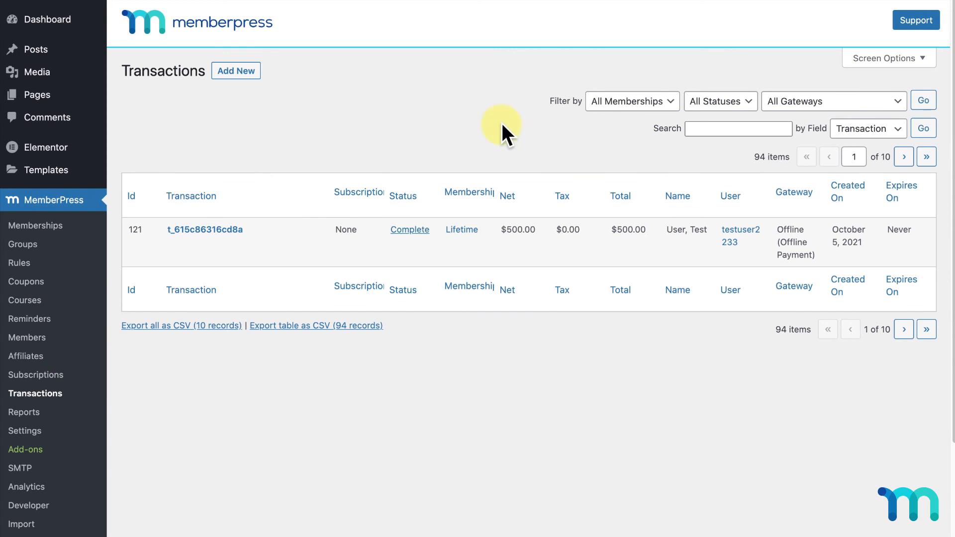
{"action": "left_click", "coordinate": [50, 227]}
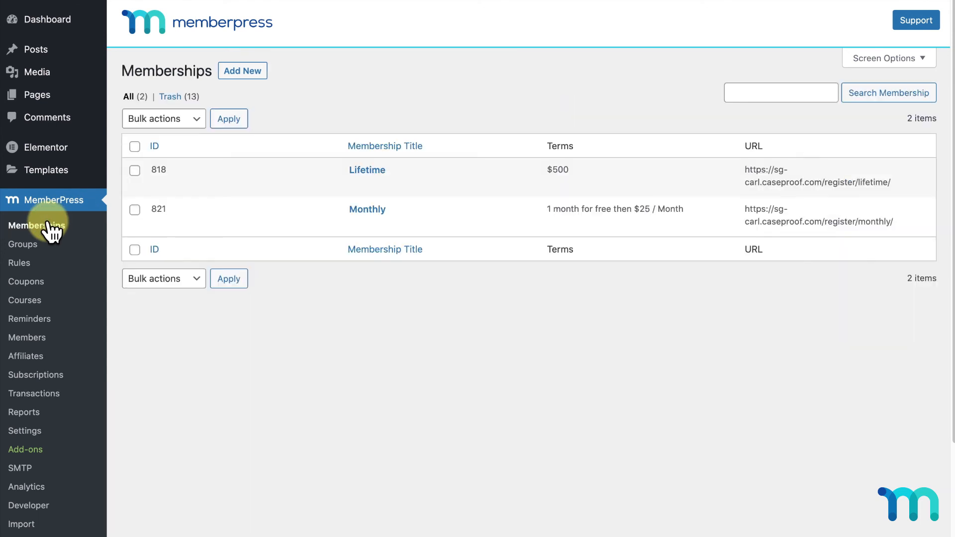